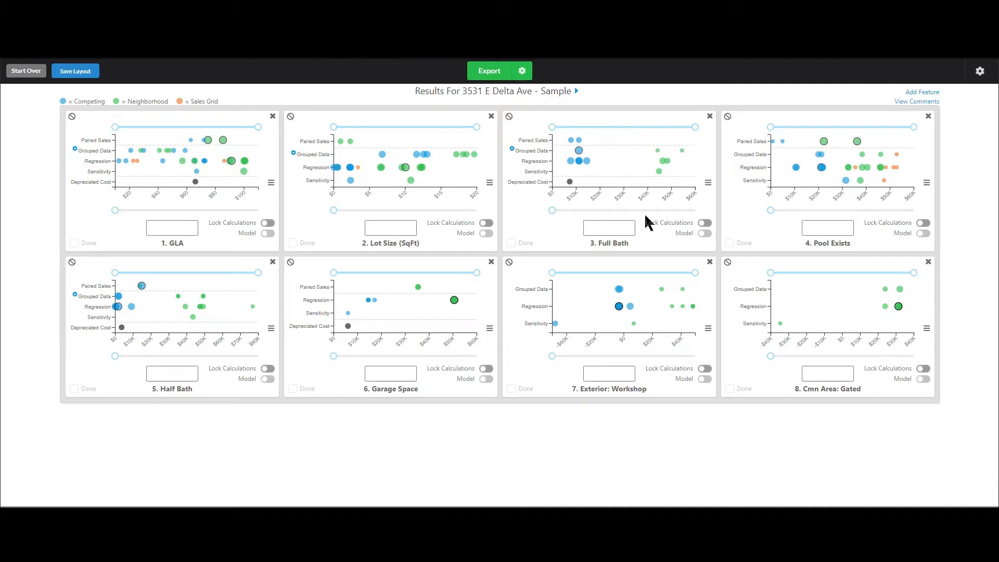
mouse_move(584, 161)
left_click_drag(602, 243, 628, 243)
left_click(623, 97)
- Open the session's Exclude Results Settings
mouse_move(781, 324)
left_click(979, 73)
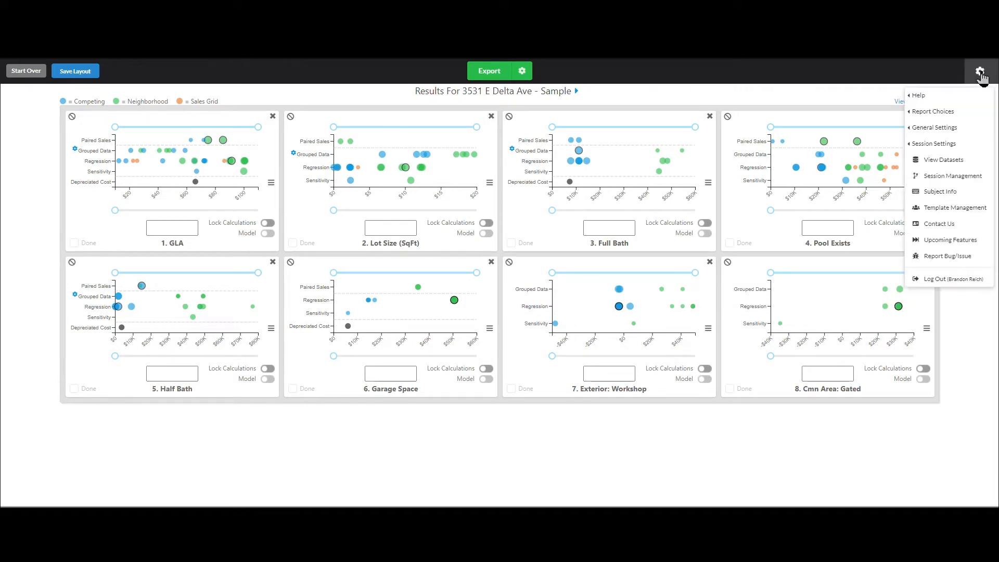
left_click(931, 149)
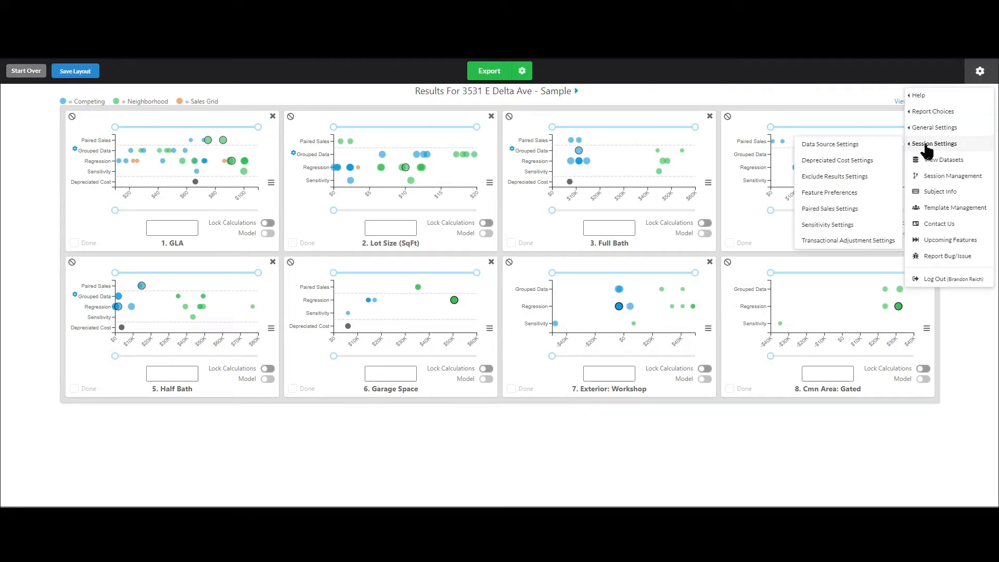
left_click(827, 180)
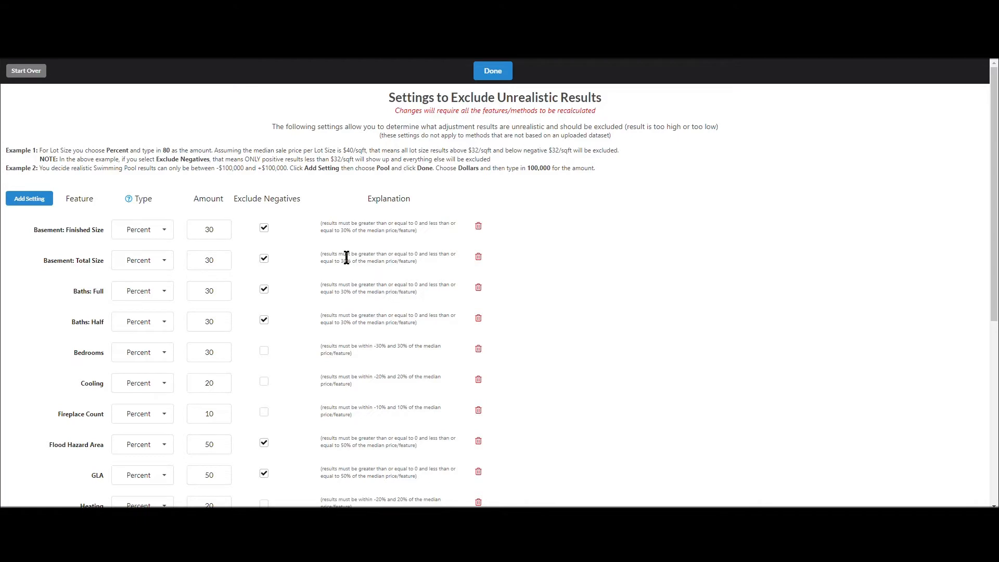
- Toggle Exclude Negatives off and back on for Basement: Finished Size and Basement: Total Size
left_click_drag(239, 199, 282, 203)
left_click(300, 215)
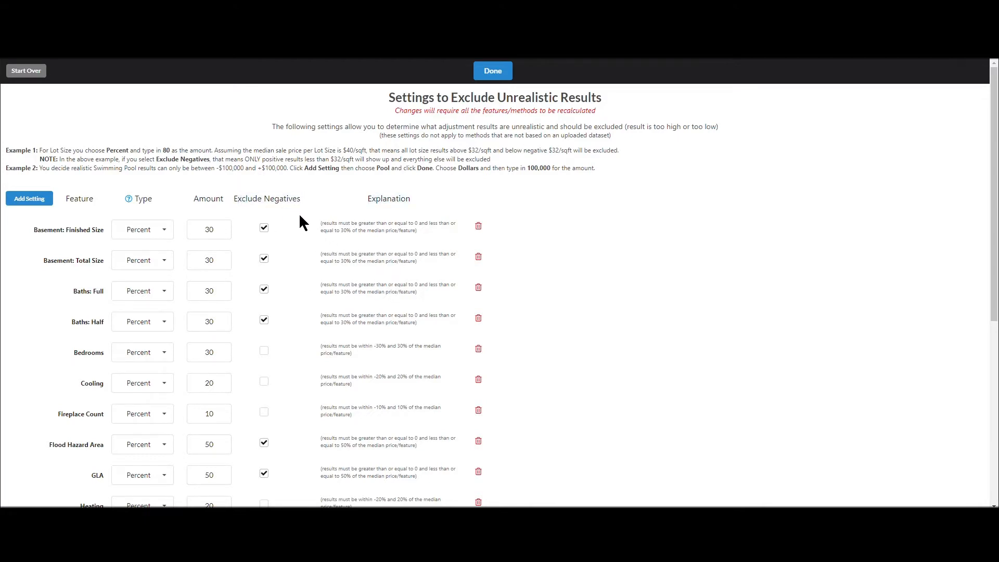
left_click(265, 229)
left_click(264, 229)
left_click(263, 259)
left_click(264, 259)
left_click_drag(321, 255, 419, 264)
left_click(414, 264)
- Review the exclusion settings of all listed features, down to the All Other Features entry
scroll(370, 321, "down", 5)
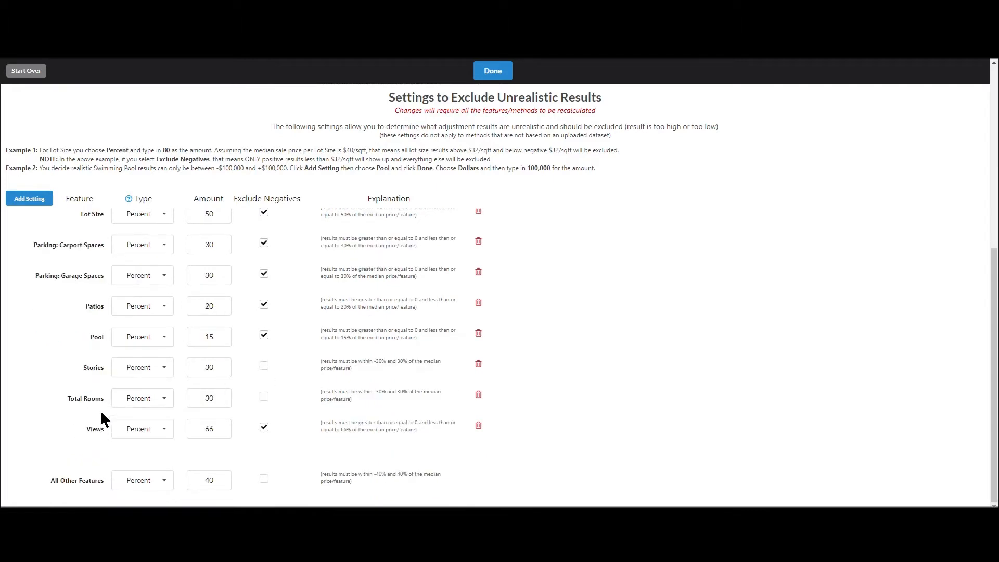
scroll(100, 410, "up", 3)
scroll(97, 323, "up", 2)
scroll(96, 312, "down", 4)
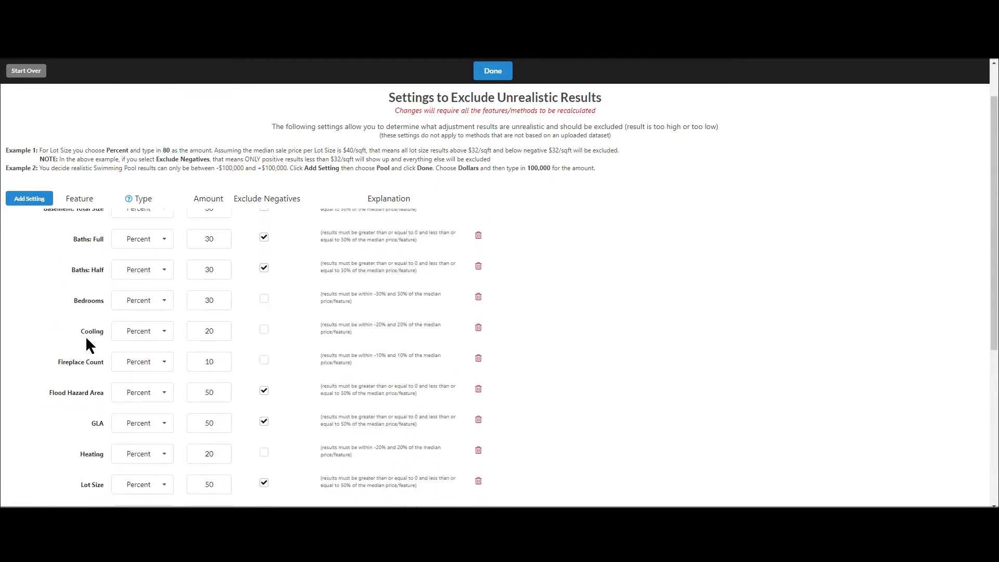
scroll(109, 333, "up", 3)
scroll(111, 333, "down", 5)
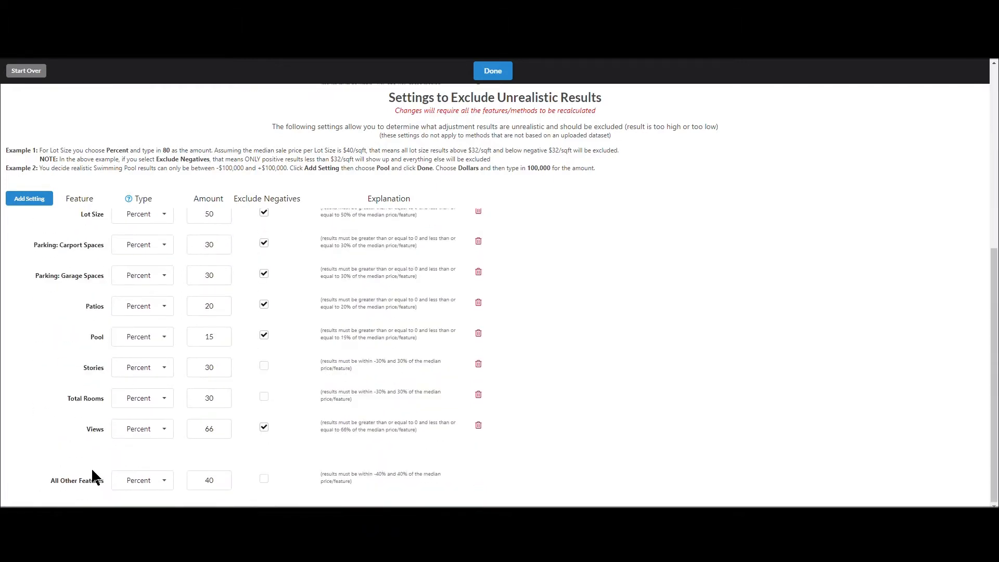
left_click_drag(50, 481, 157, 491)
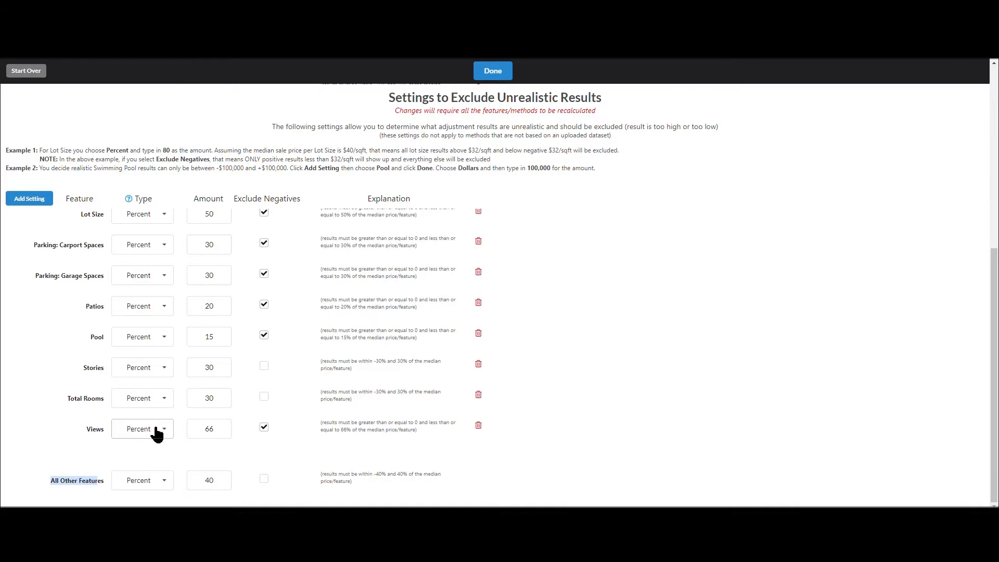
- Add an exclusion setting for the Exterior Features feature
scroll(156, 426, "up", 6)
left_click(30, 200)
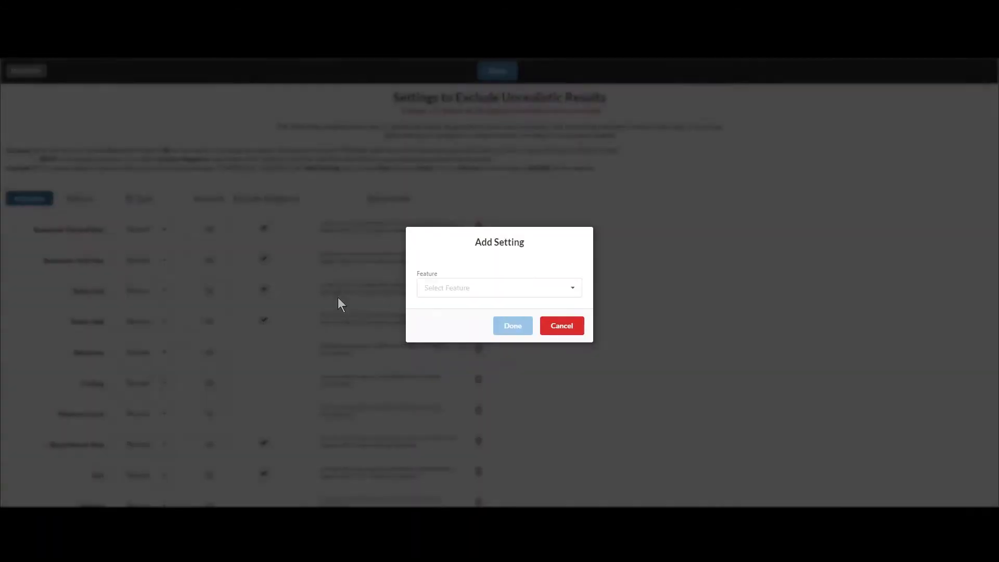
left_click(495, 292)
scroll(479, 364, "down", 1)
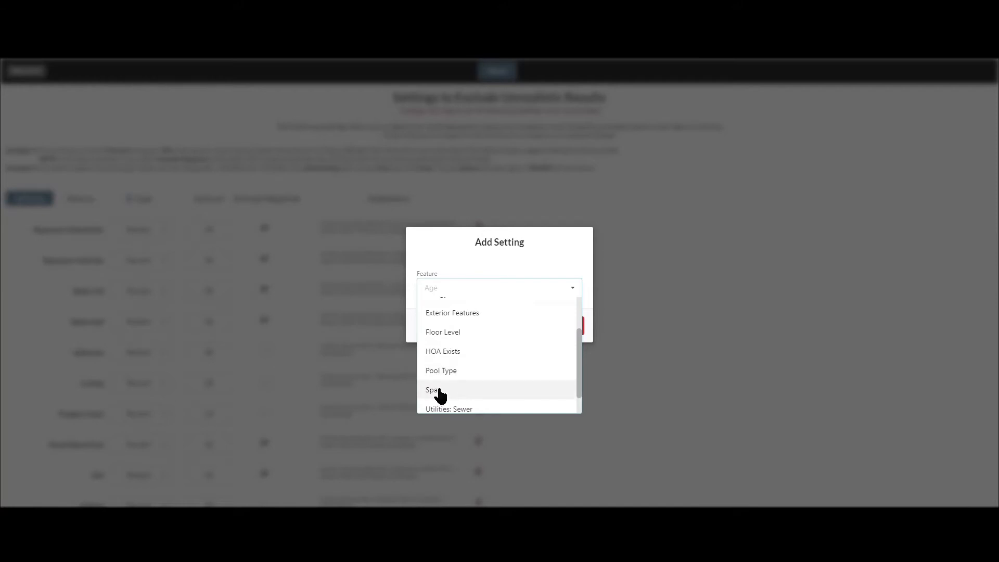
left_click(464, 312)
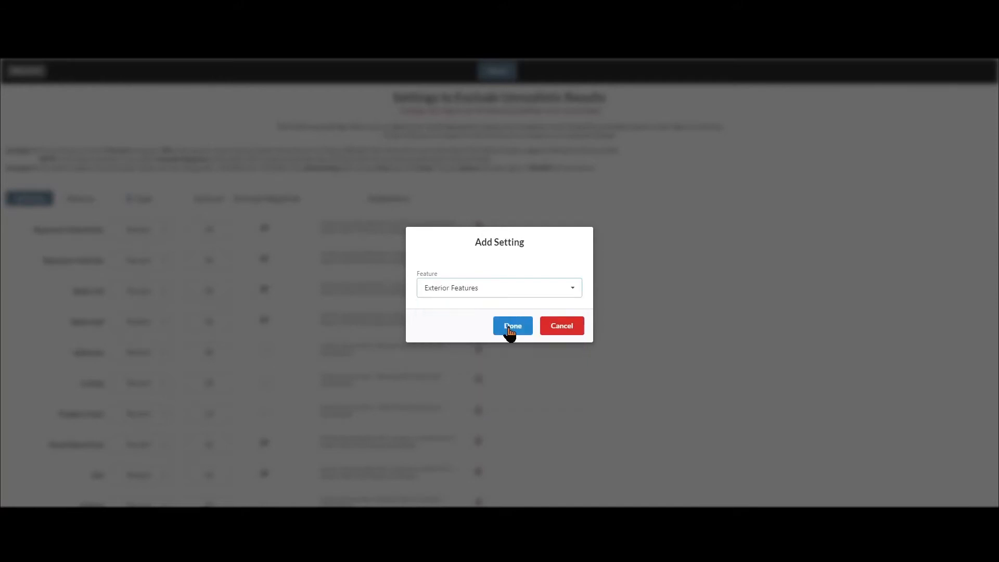
left_click(512, 327)
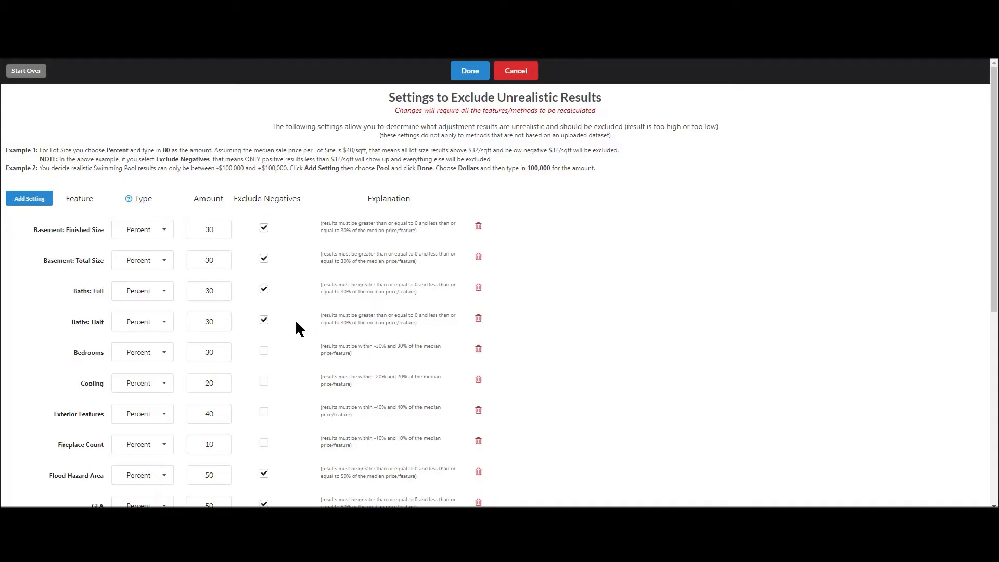
- Examine the Exclude Negatives column and the type options and amount for Baths: Full
scroll(294, 319, "down", 7)
scroll(152, 350, "up", 3)
scroll(152, 350, "up", 3)
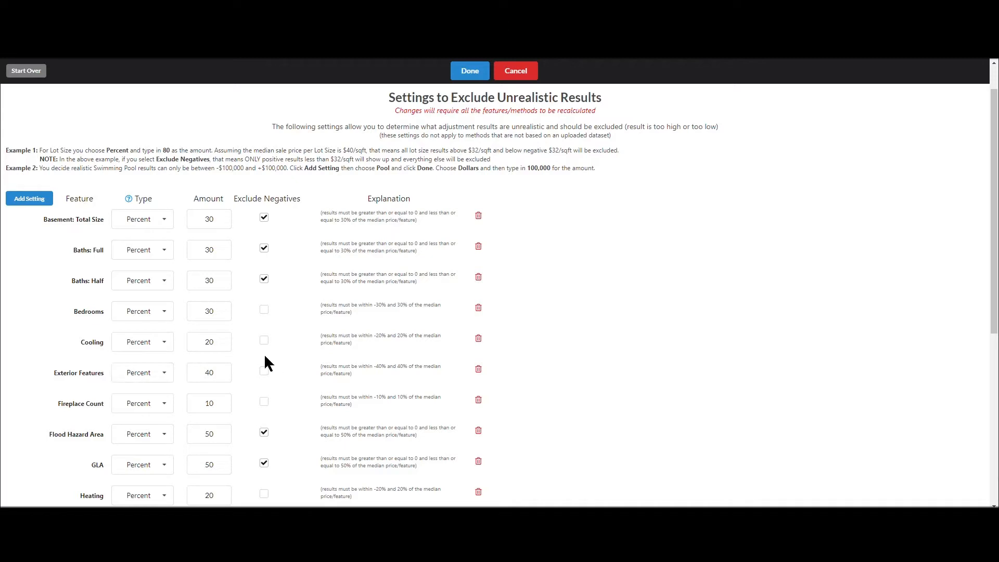
scroll(266, 375, "up", 1)
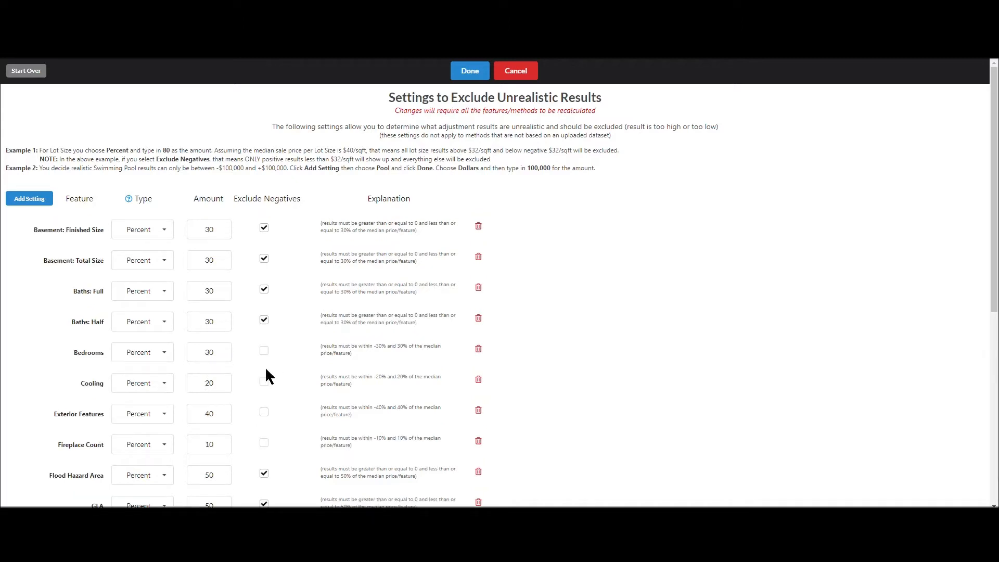
left_click_drag(237, 198, 288, 198)
left_click(276, 201)
left_click_drag(74, 289, 100, 289)
left_click(99, 294)
left_click(154, 292)
left_click(154, 293)
double_click(209, 290)
left_click(299, 283)
- Toggle Exclude Negatives off and back on for Baths: Full and check the example explaining the option
left_click(264, 290)
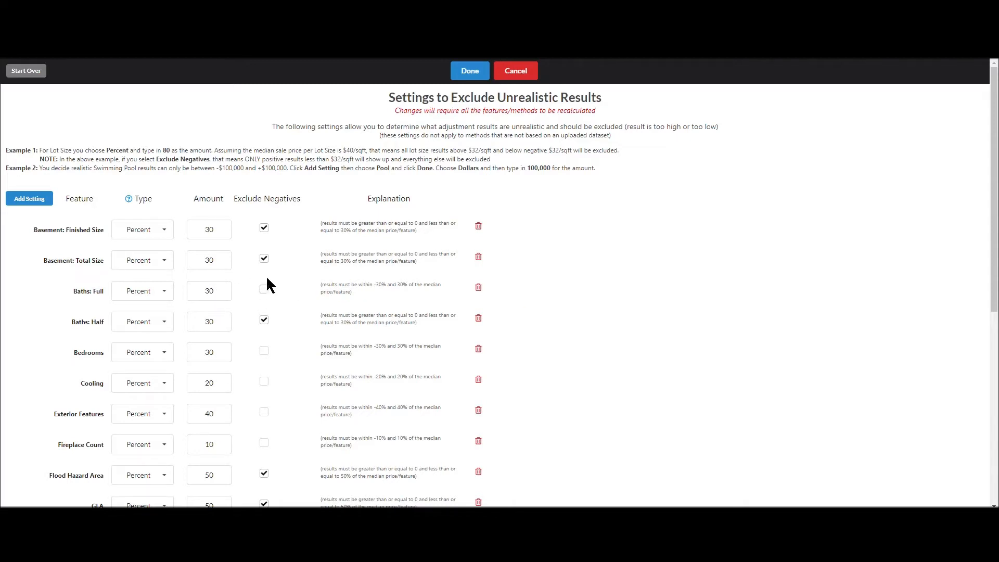
left_click(264, 290)
left_click_drag(219, 292, 196, 292)
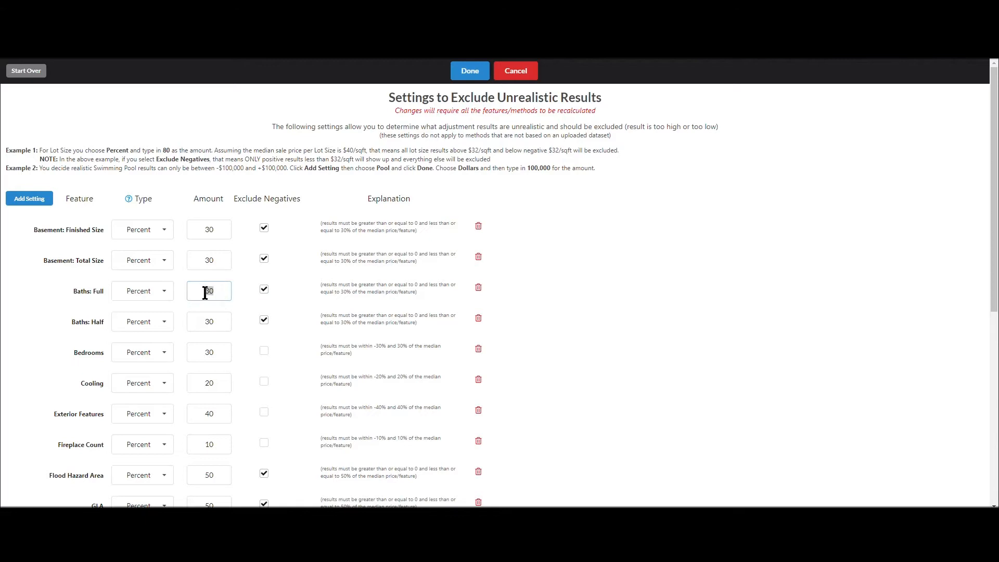
left_click(220, 293)
left_click_drag(109, 152, 372, 167)
left_click(371, 160)
- Set the Baths: Full exclusion amount to 10 percent and apply the settings without saving them to the template
left_click_drag(220, 286, 175, 291)
type("10")
left_click(175, 291)
left_click(472, 74)
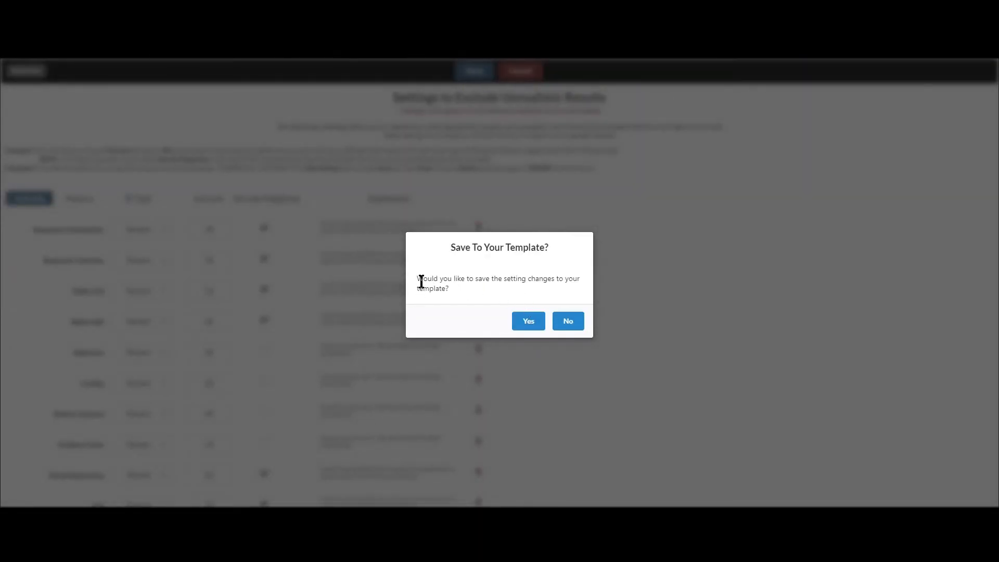
left_click_drag(424, 280, 451, 289)
left_click(441, 280)
left_click(578, 322)
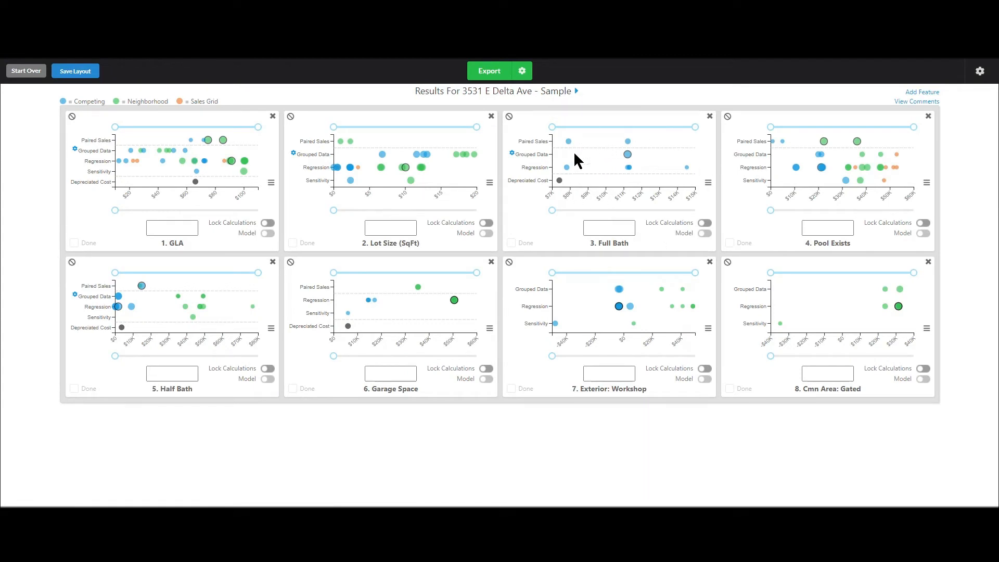
- Review the excluded methods of the Full Bath chart and open the exclusion settings from a user-excluded result
mouse_move(561, 182)
mouse_move(510, 117)
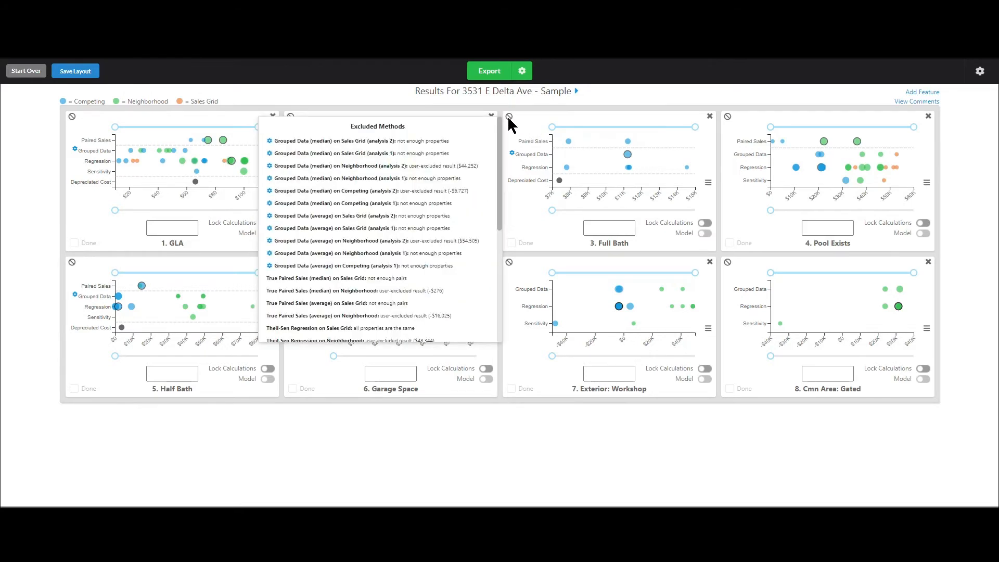
left_click_drag(494, 142, 482, 223)
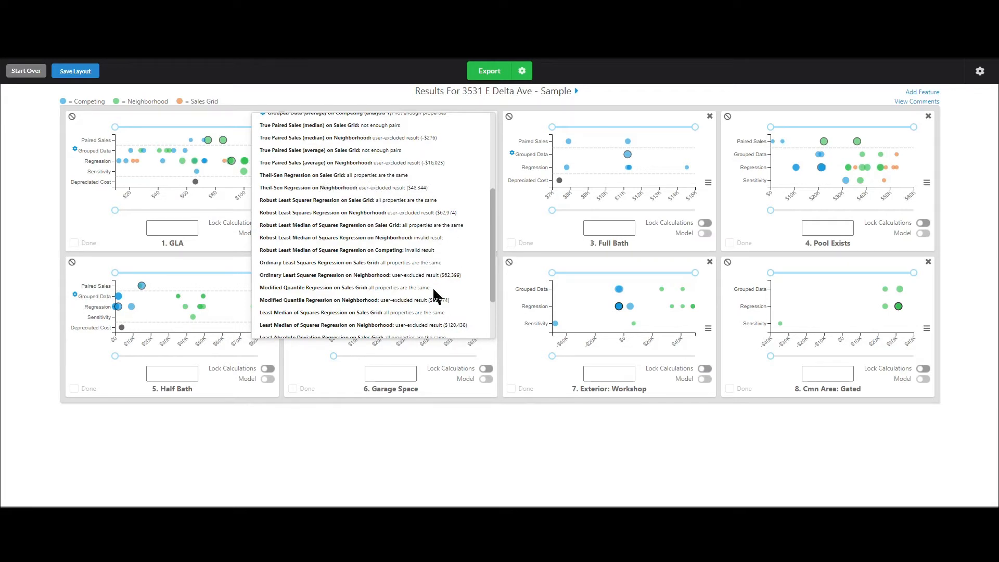
left_click_drag(492, 260, 399, 201)
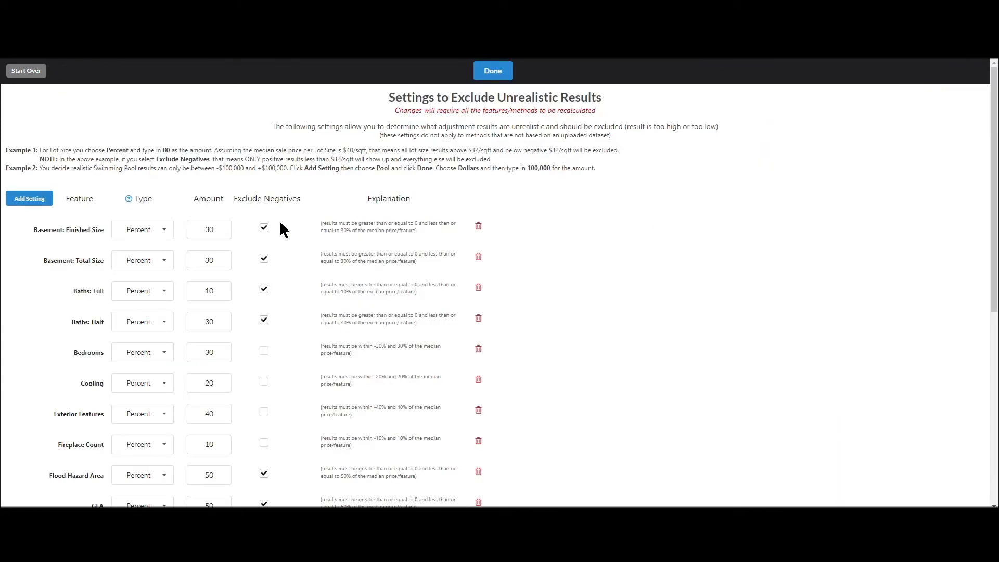
- Limit Baths: Full to 20000 dollars with Exclude Negatives on, and apply without saving to the template
left_click(155, 301)
left_click(136, 311)
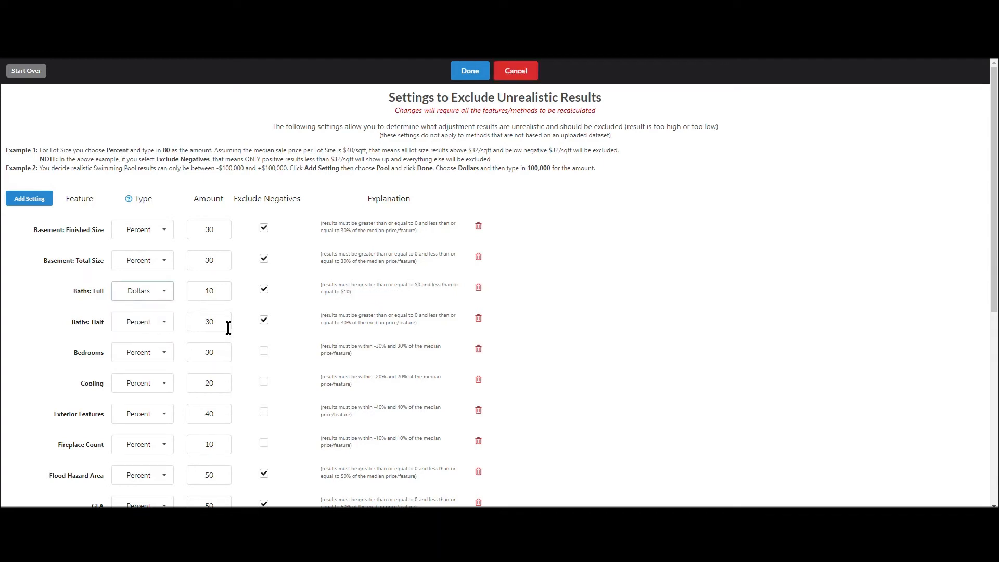
double_click(219, 291)
type("20000")
left_click(264, 290)
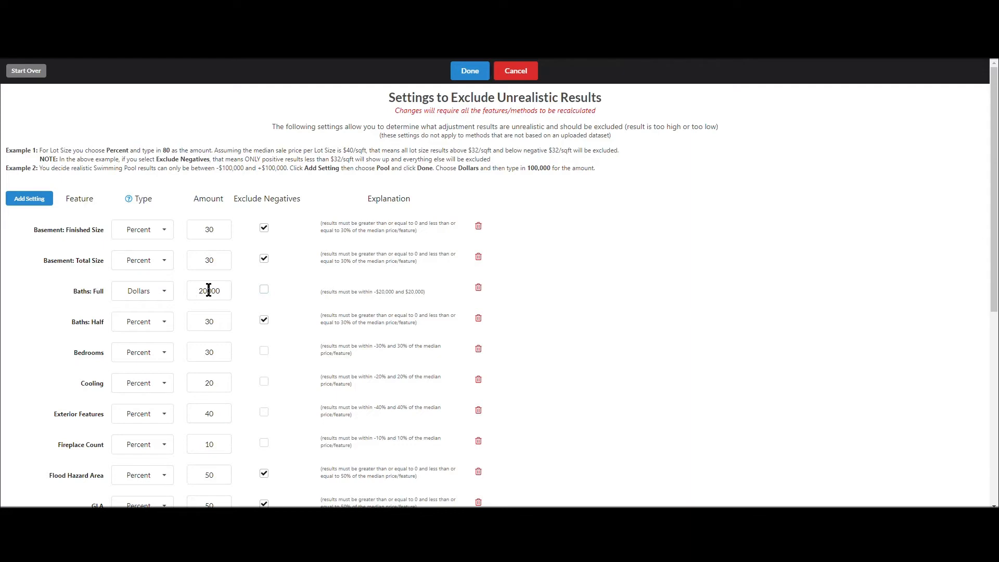
left_click(264, 289)
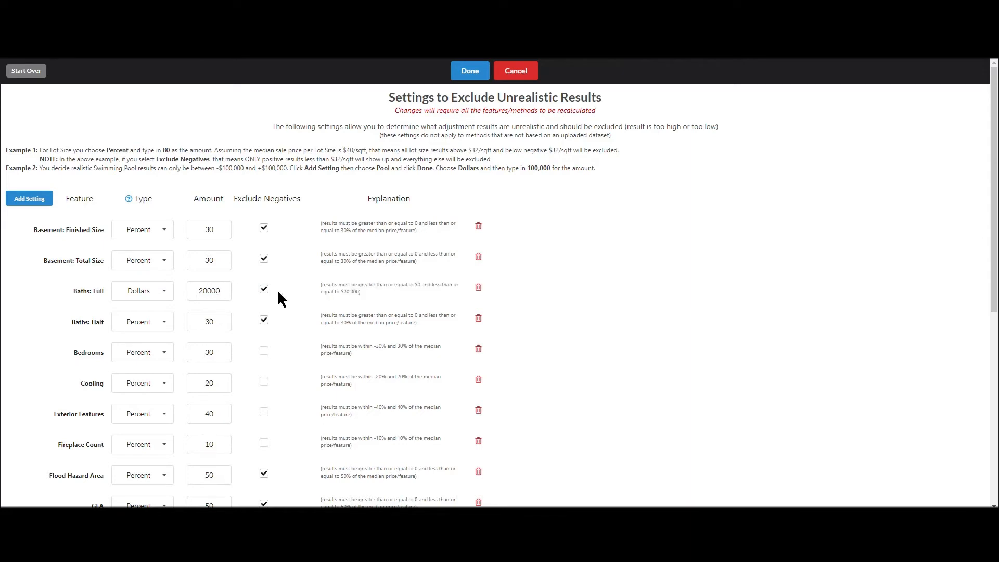
left_click(469, 73)
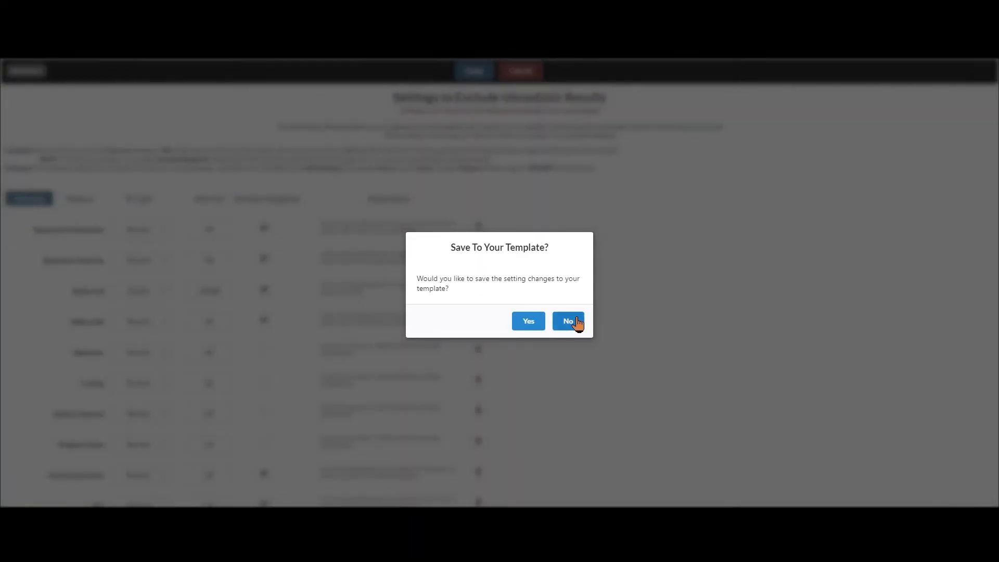
left_click(569, 322)
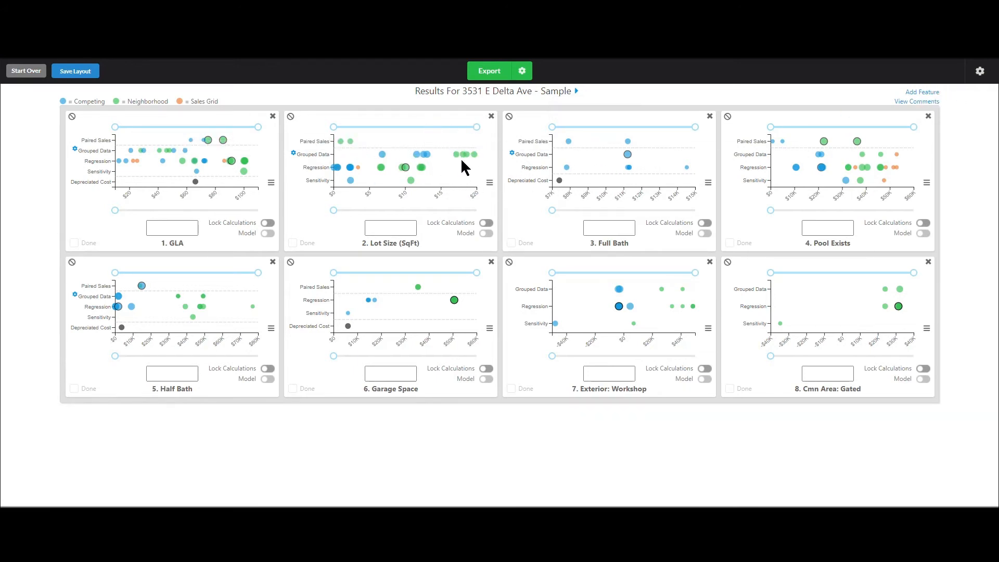
- Try constraining the Lot Size (SqFt) chart to $0 to $8.45, and restore its full range
left_click_drag(475, 129, 393, 136)
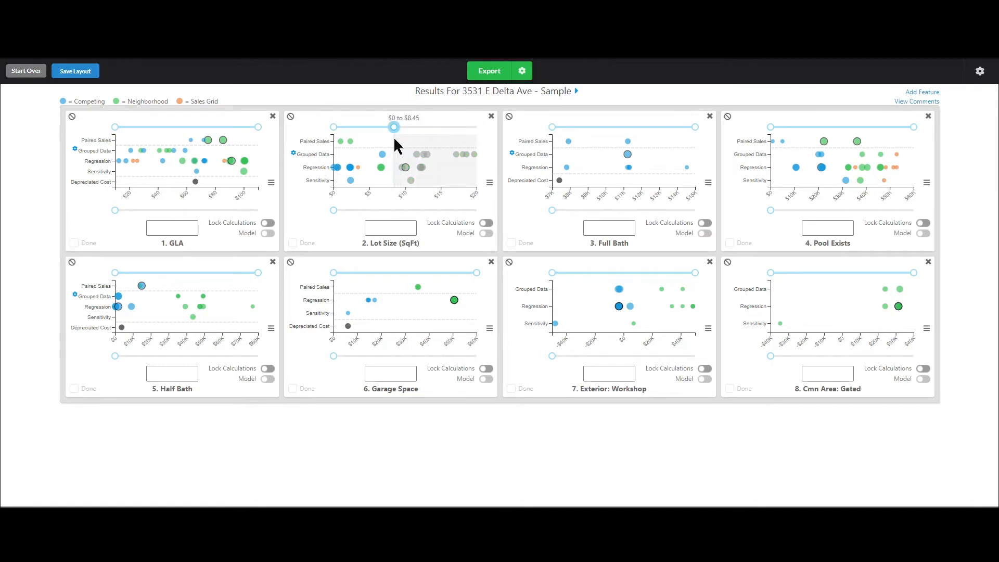
left_click_drag(394, 127, 482, 131)
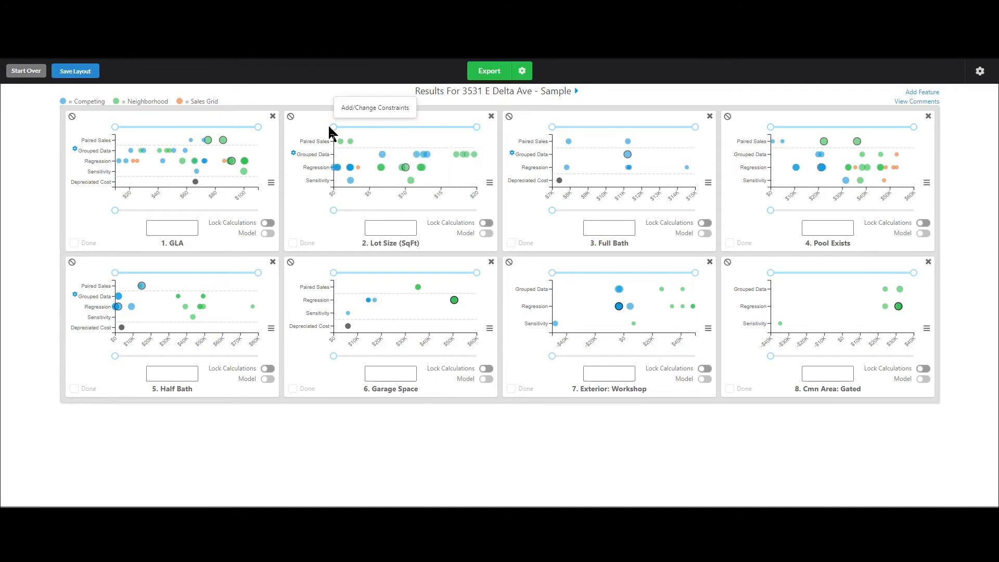
mouse_move(334, 126)
left_mouse_down()
mouse_move(397, 133)
mouse_move(323, 134)
left_mouse_up()
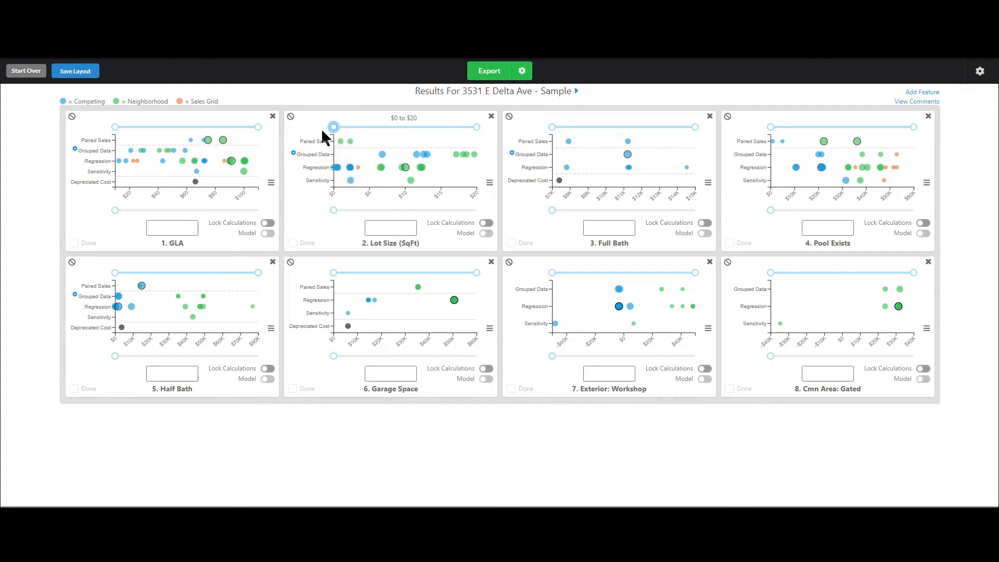
- Constrain the Lot Size (SqFt) chart to about $1 to about $9 and cut the results outside both limits
left_click_drag(478, 127, 395, 135)
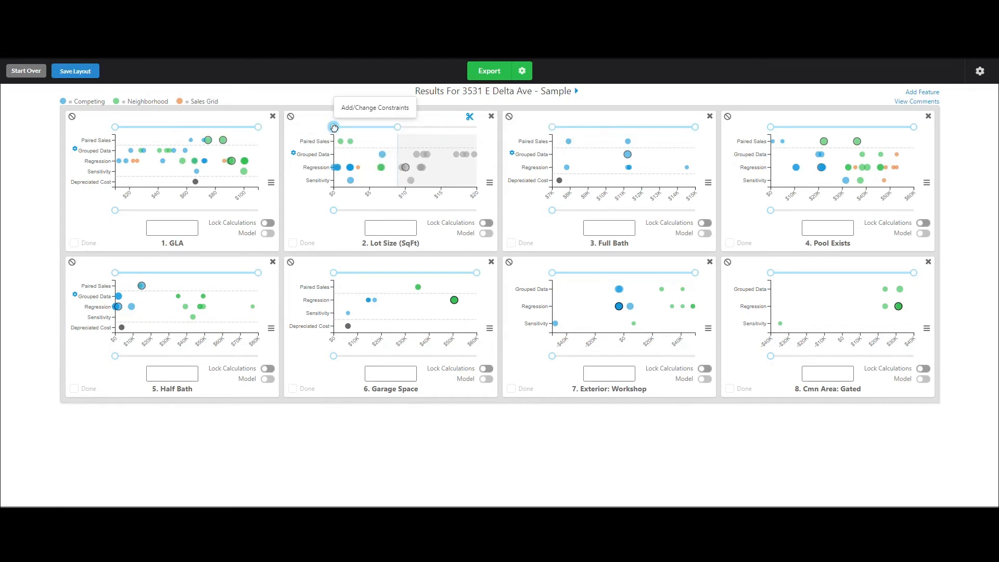
mouse_move(335, 128)
left_mouse_down()
mouse_move(351, 133)
mouse_move(344, 134)
left_mouse_up()
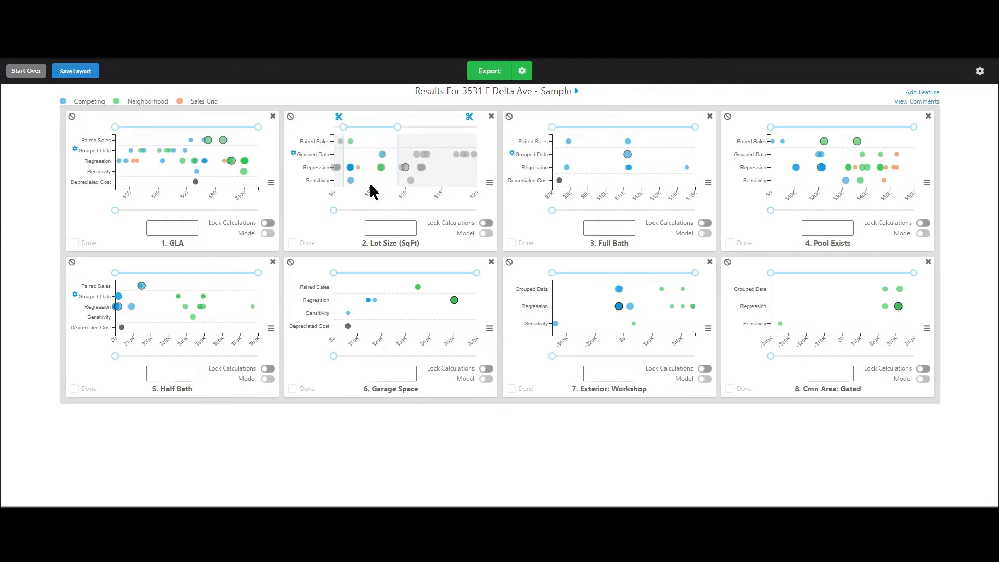
left_click(470, 117)
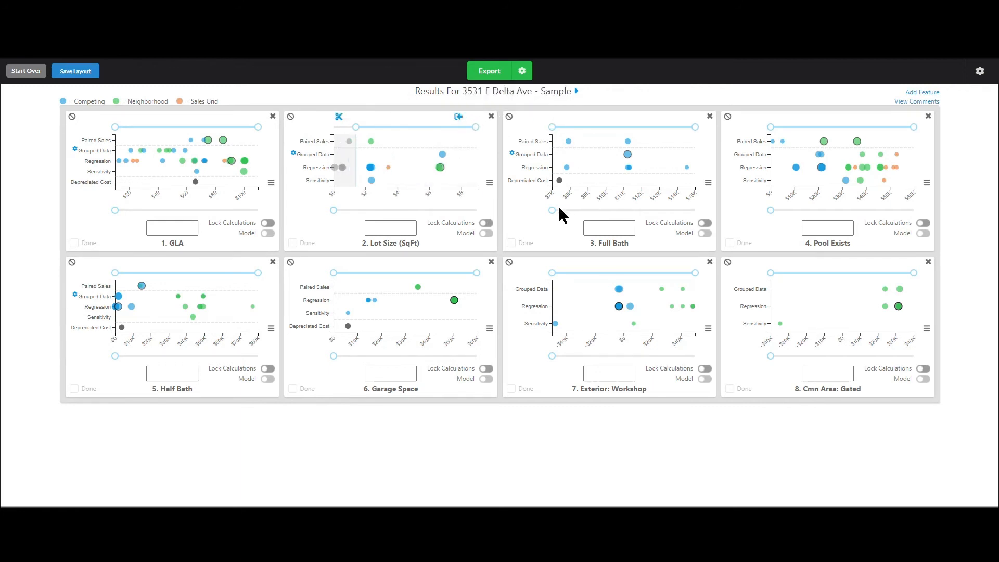
left_click(339, 116)
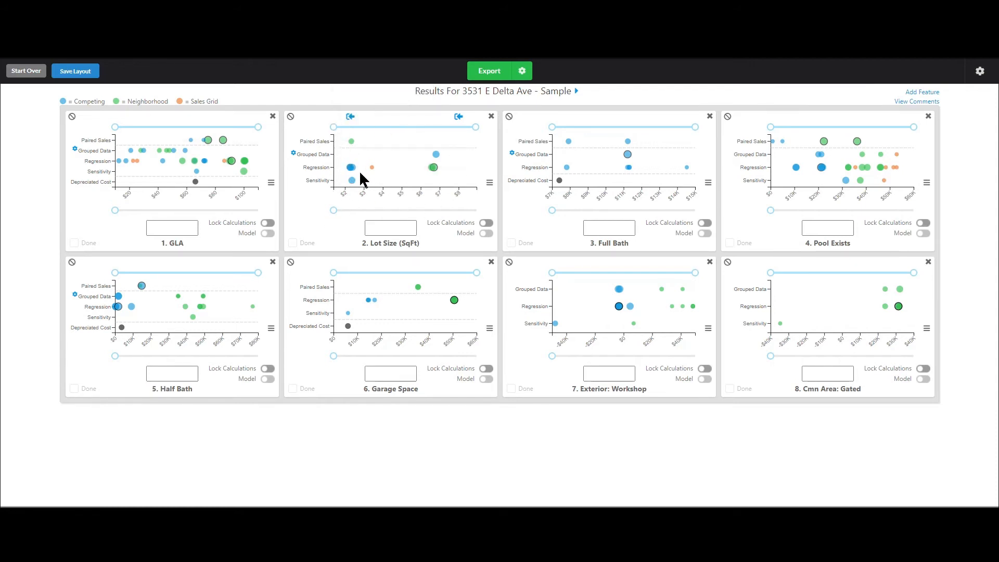
- Set the Lot Size (SqFt) adjustment to 2.40 and restore the results cut at the low end
mouse_move(333, 210)
left_mouse_down()
mouse_move(392, 215)
mouse_move(352, 211)
left_mouse_up()
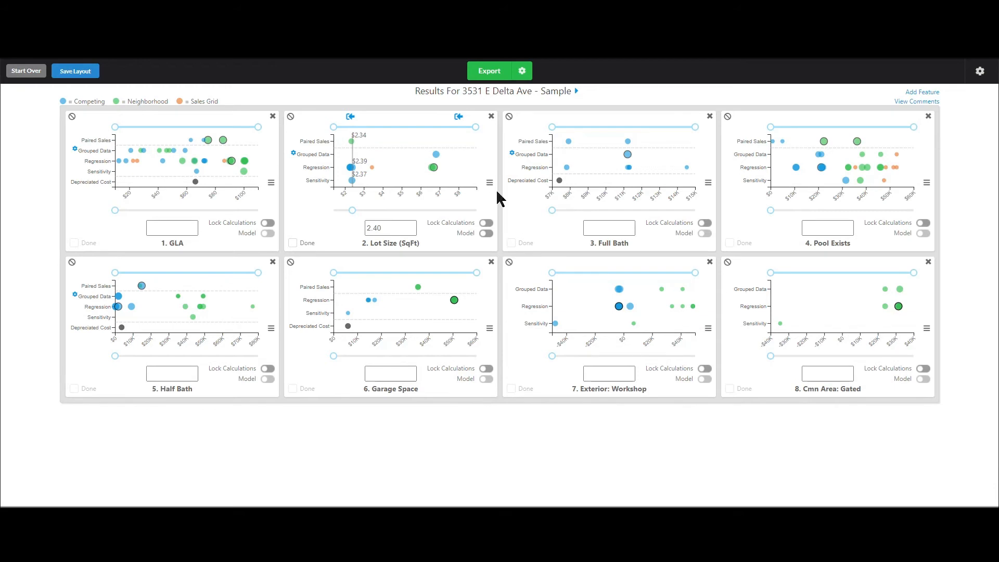
left_click(350, 119)
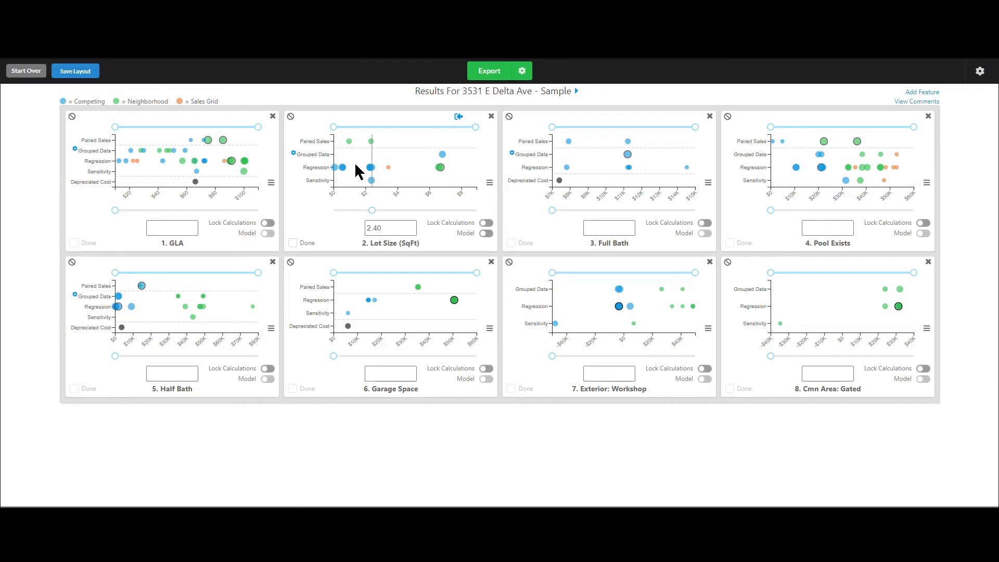
- Restore the high-end results on the Lot Size (SqFt) chart, set its adjustment to 3.00, and mark the feature done
left_click(458, 118)
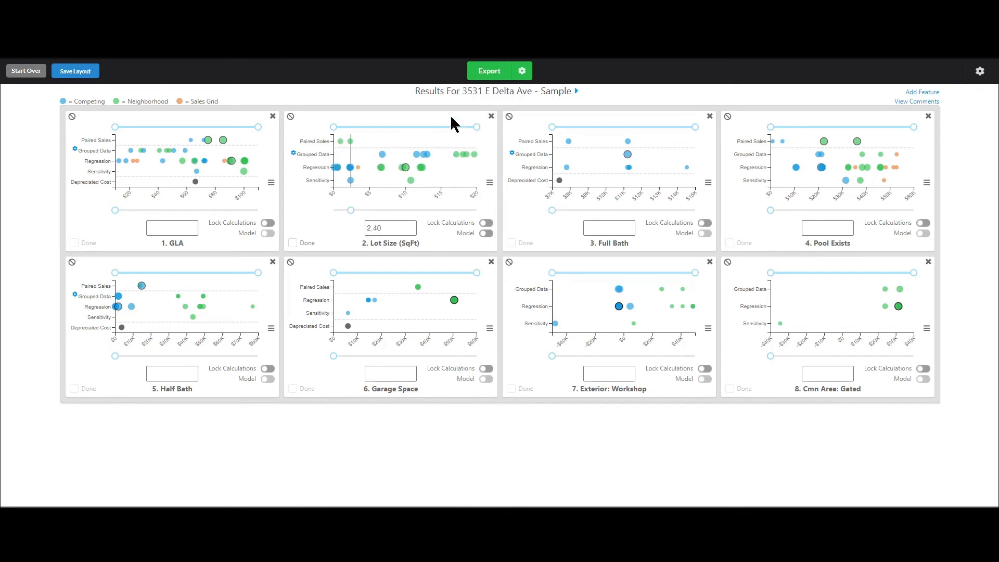
left_click_drag(352, 211, 355, 211)
left_click(388, 230)
type(".")
left_click(344, 238)
left_click(292, 243)
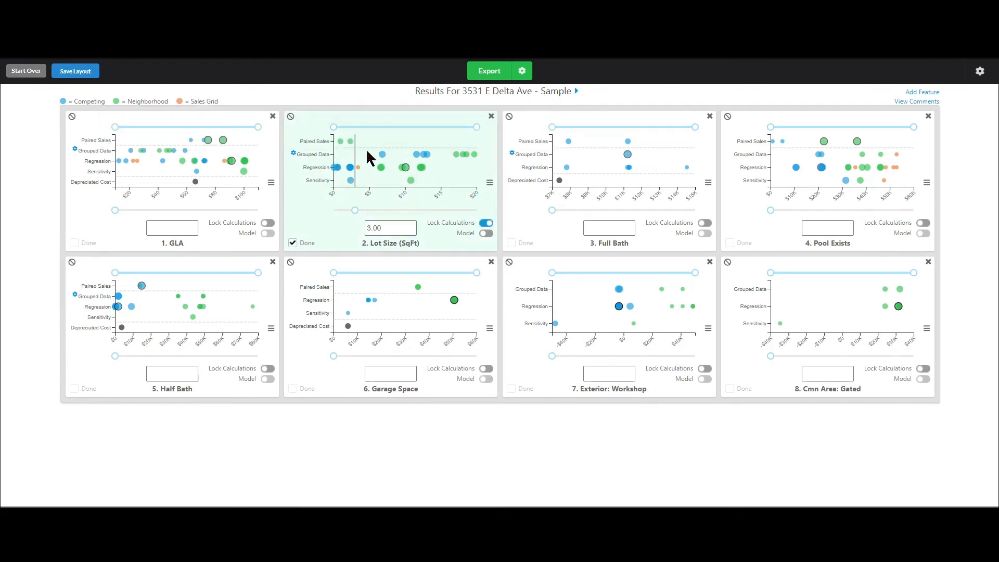
- Open the comments and examine the Lot Size (SqFt) wording, adjustment range and method list
left_click(914, 102)
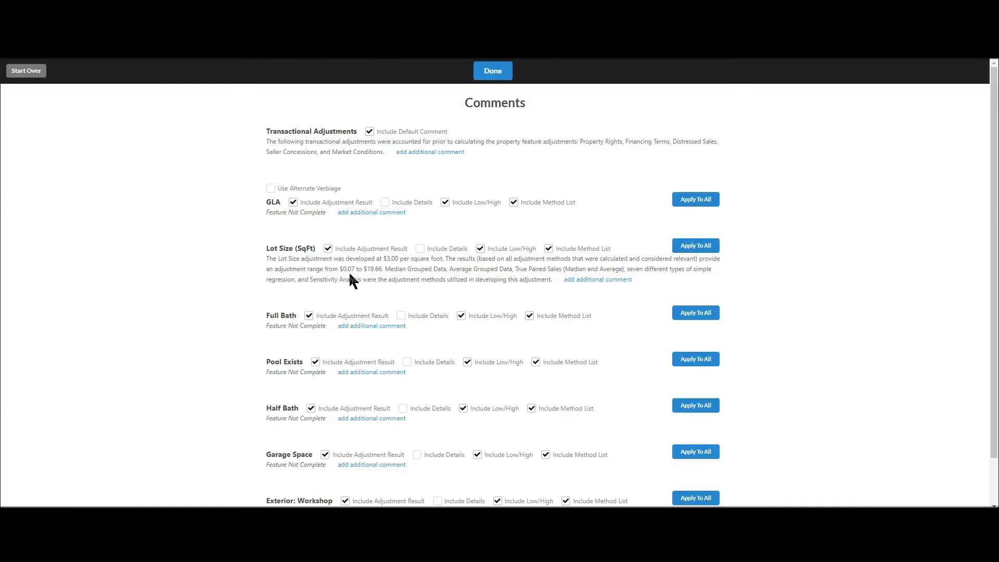
left_click_drag(355, 260, 697, 259)
left_click(459, 262)
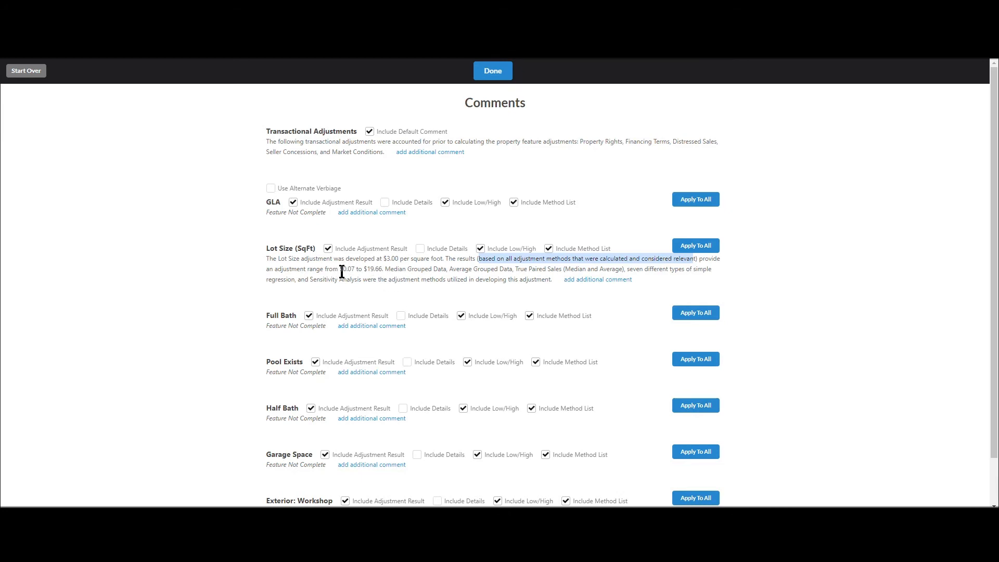
left_click_drag(388, 269, 443, 280)
left_click(423, 269)
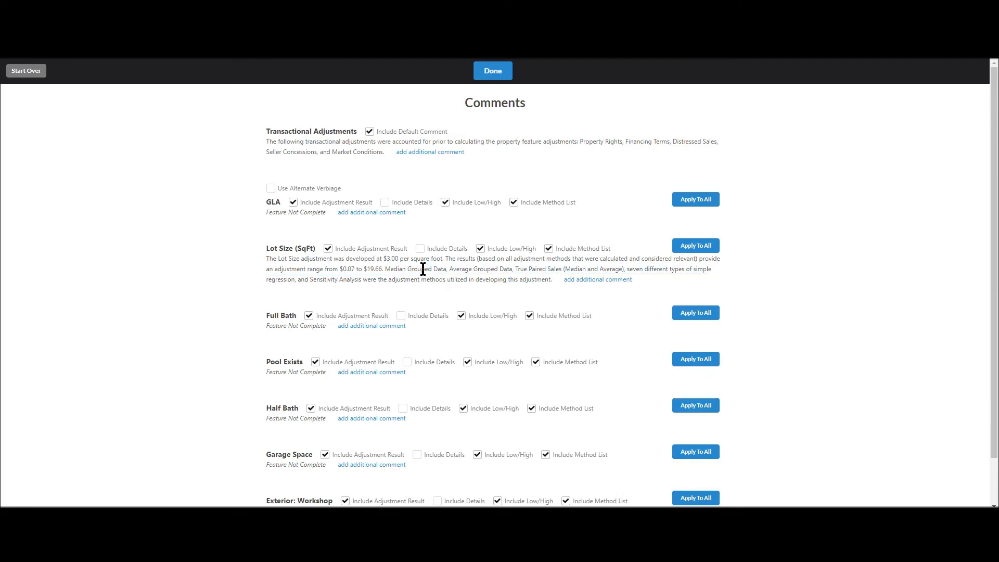
- Try the Lot Size (SqFt) comment without Method List and Low/High, and include both again
left_click(549, 248)
left_click(480, 248)
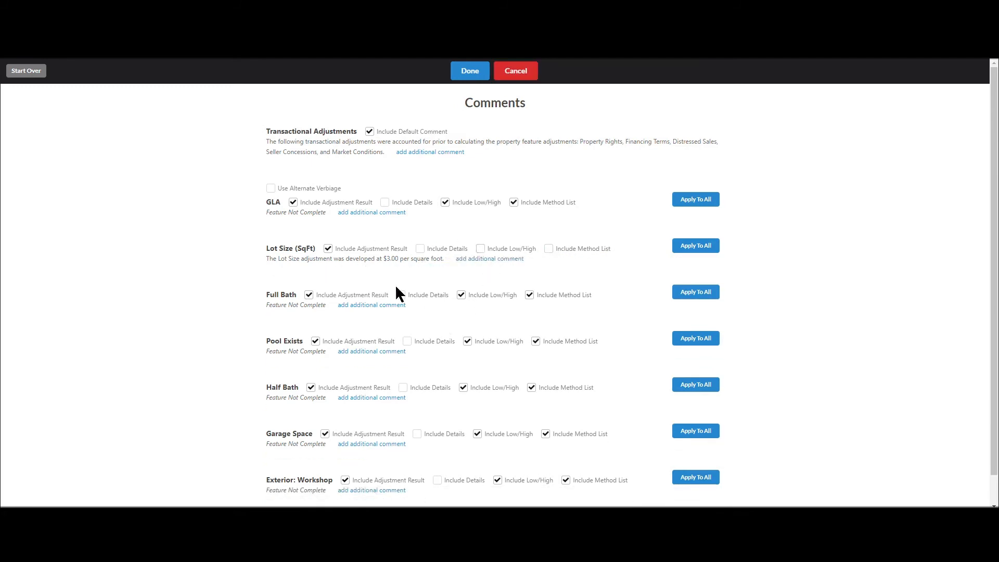
left_click_drag(278, 259, 413, 260)
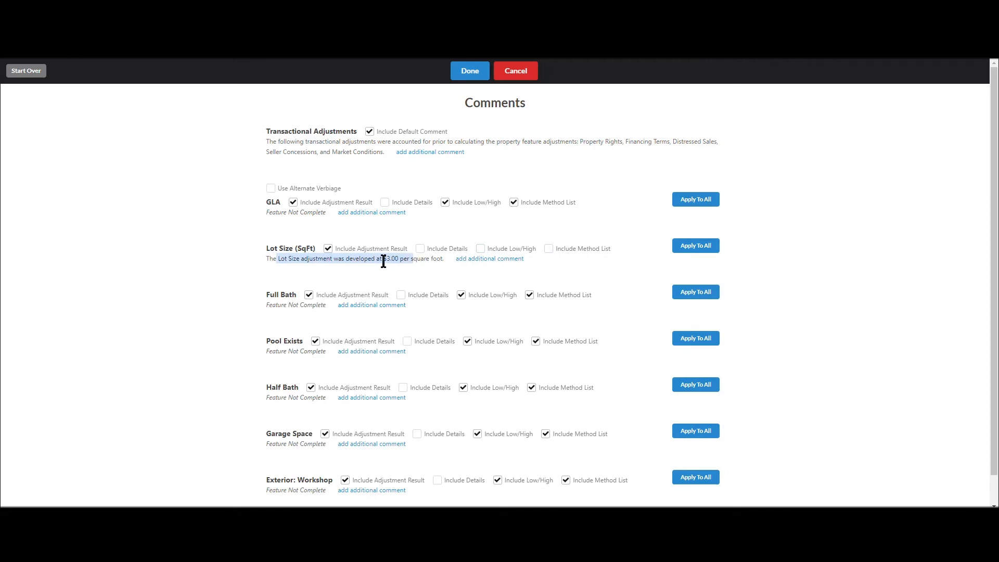
left_click(384, 261)
left_click(499, 249)
left_click(549, 249)
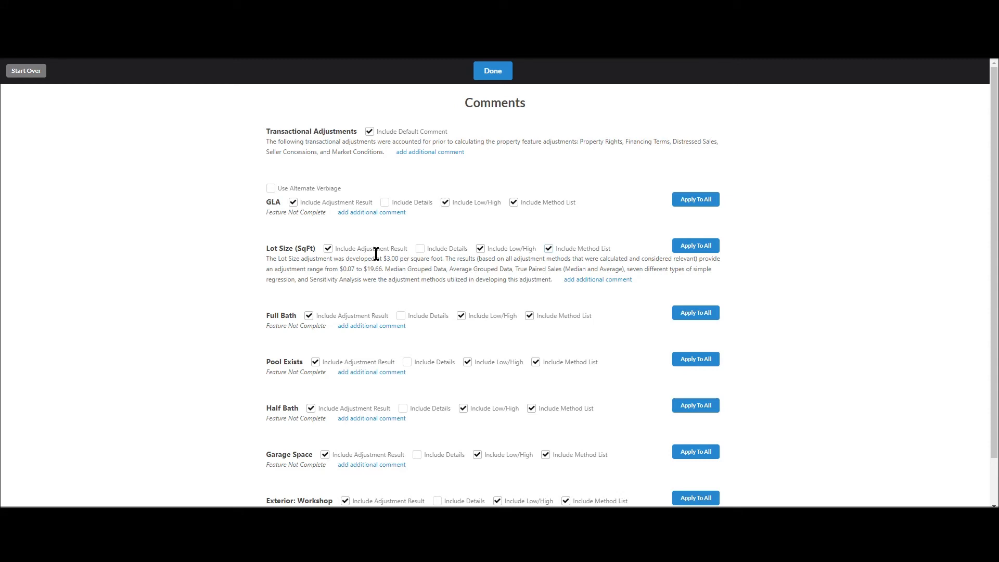
- Add the additional comment "This is my extra lot size comment" to Lot Size (SqFt)
left_click_drag(270, 249, 302, 249)
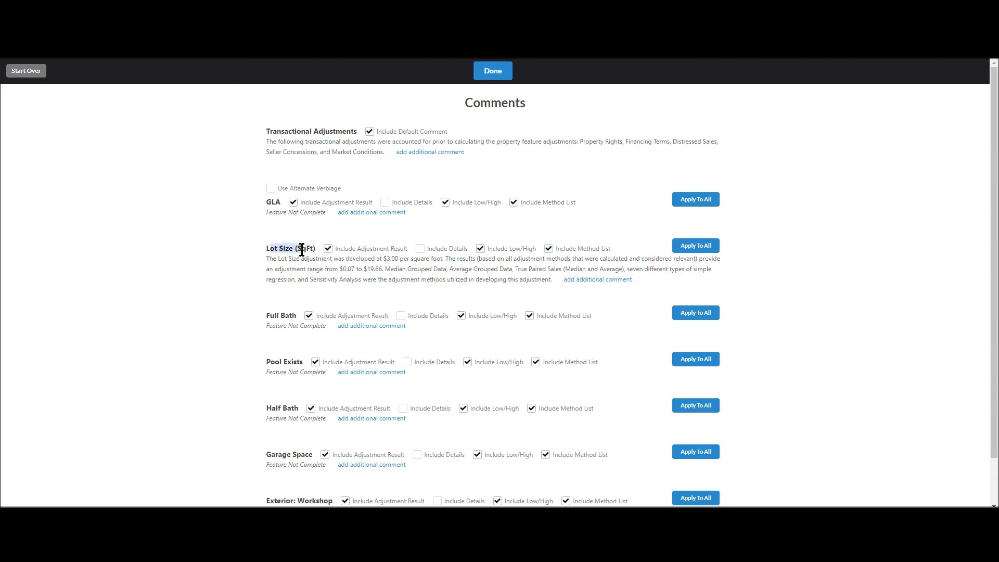
left_click(498, 272)
left_click(585, 282)
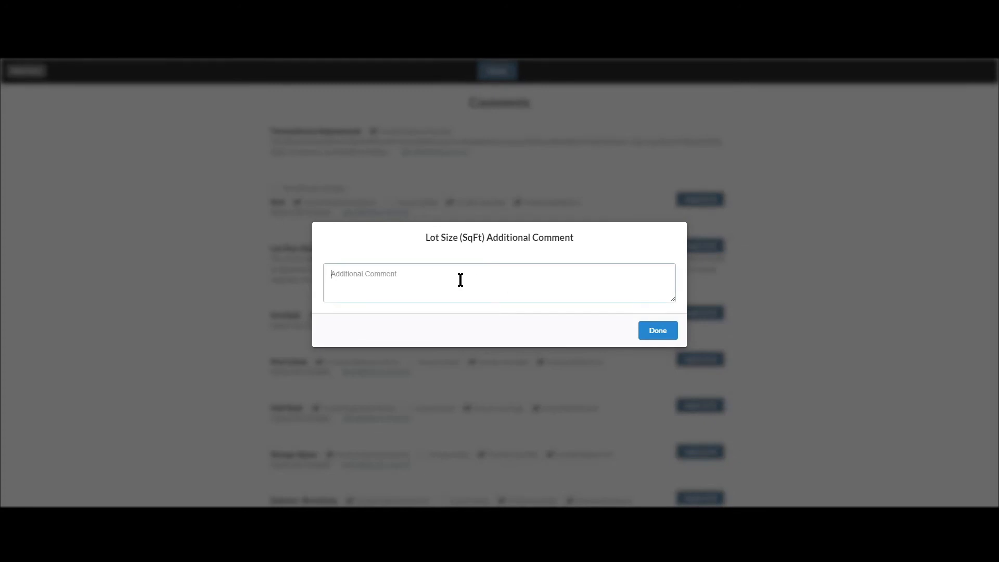
type("This is my extra lot size comment")
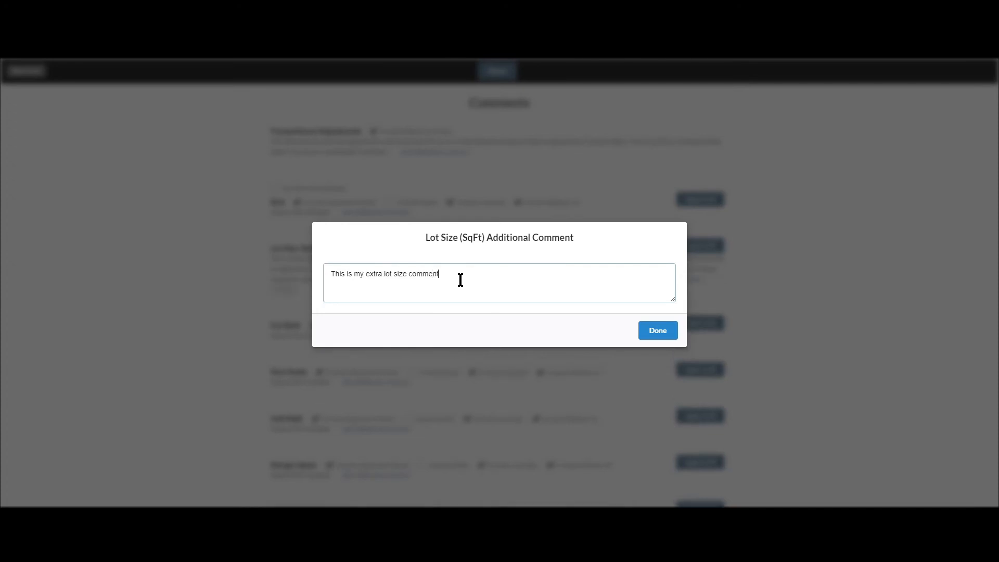
left_click(658, 332)
left_click_drag(542, 279, 630, 279)
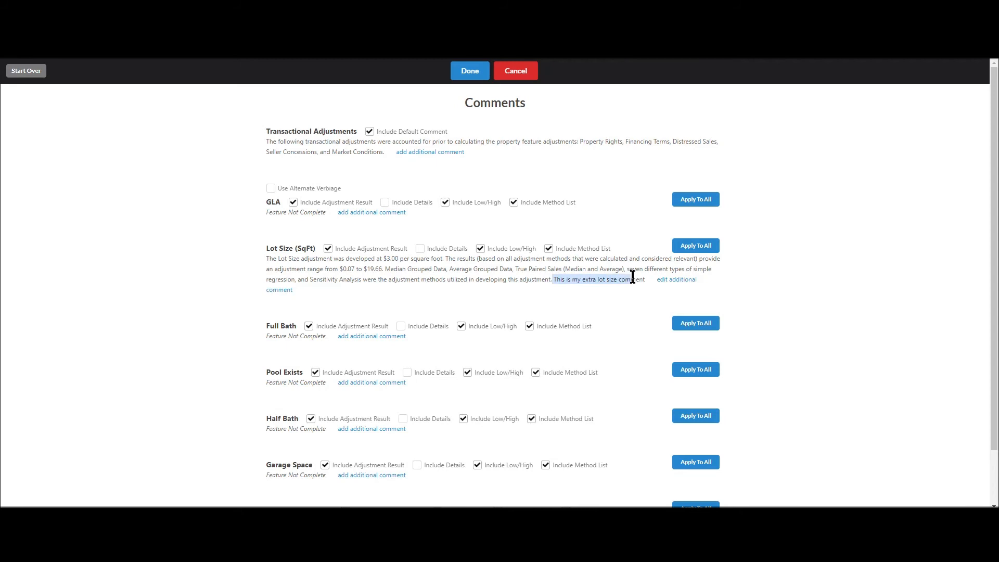
left_click(579, 280)
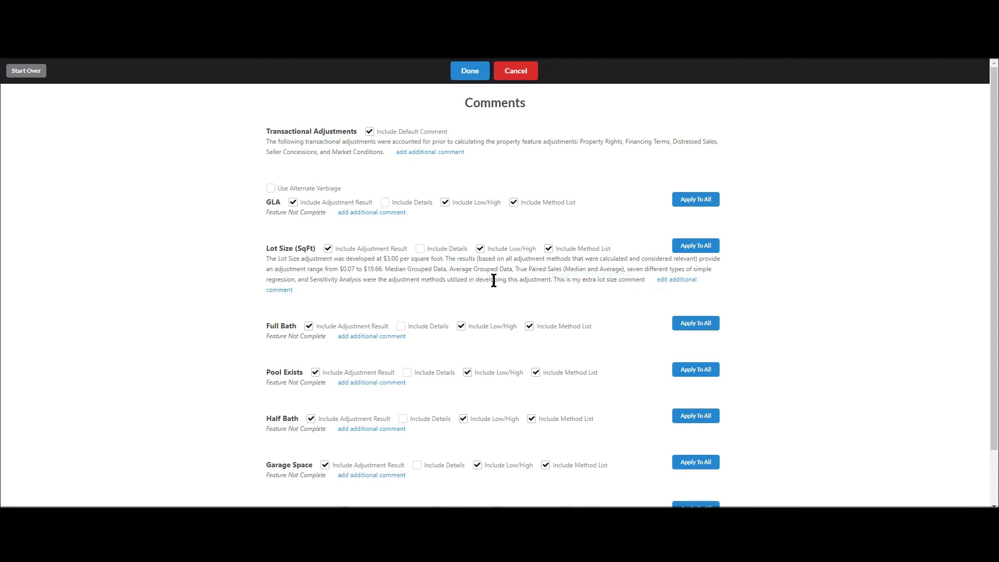
- Remove the additional comment text from Lot Size (SqFt)
left_click(671, 281)
left_click_drag(475, 276, 232, 276)
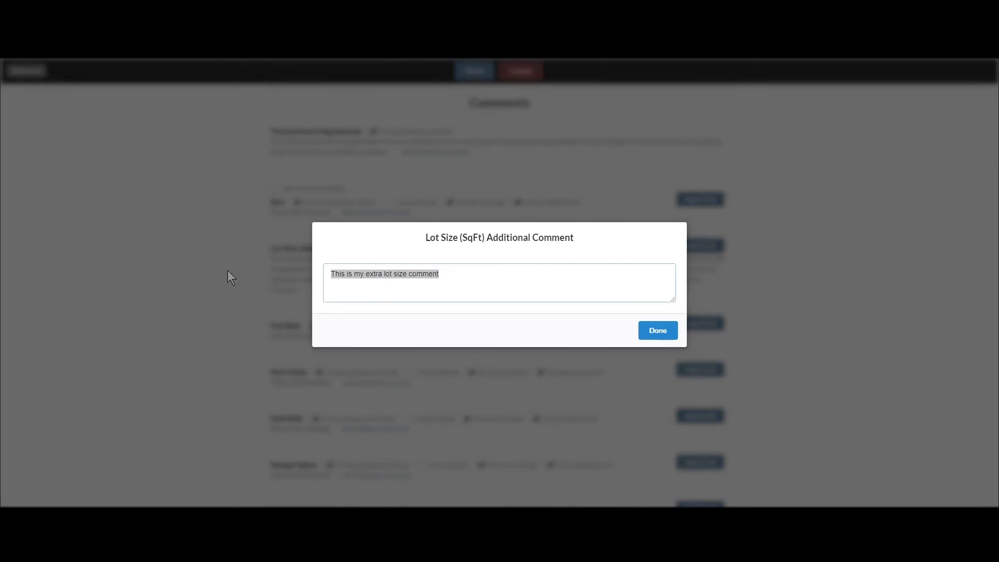
key("BackSpace")
left_click(657, 331)
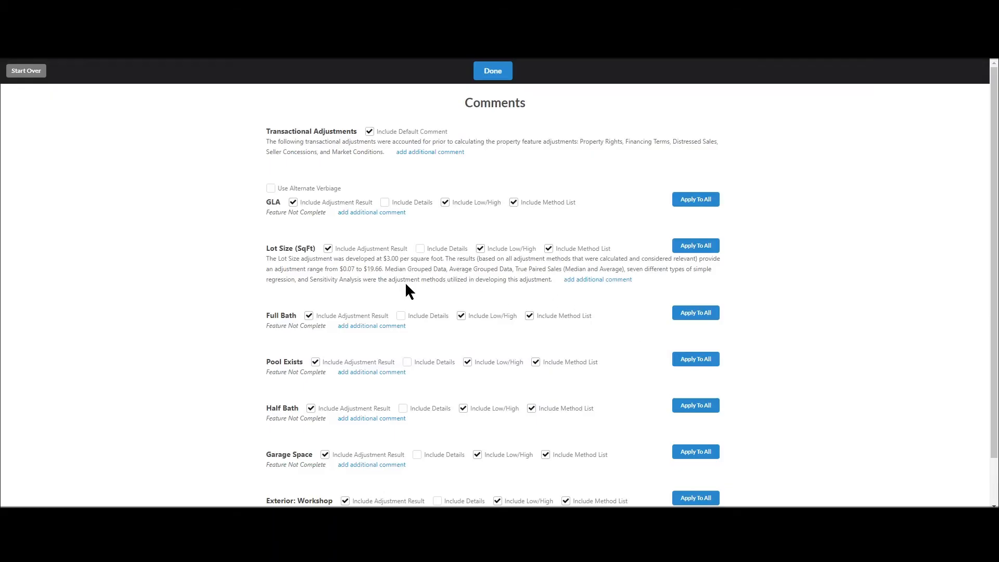
- Examine the adjustment range stated in the Lot Size (SqFt) comment, and return to the results
left_click_drag(337, 270, 385, 270)
left_click(393, 270)
left_click_drag(601, 259, 695, 259)
left_click_drag(337, 270, 394, 270)
left_click(396, 271)
left_click(492, 73)
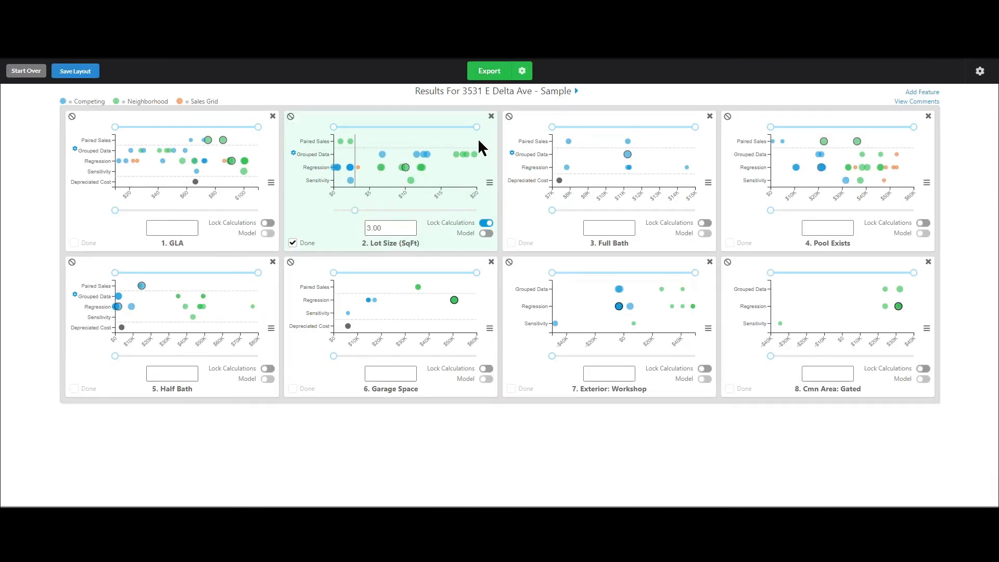
- Constrain the Lot Size (SqFt) chart to about $1 to about $6 and check the range and methods in its comment
left_click_drag(476, 129, 341, 127)
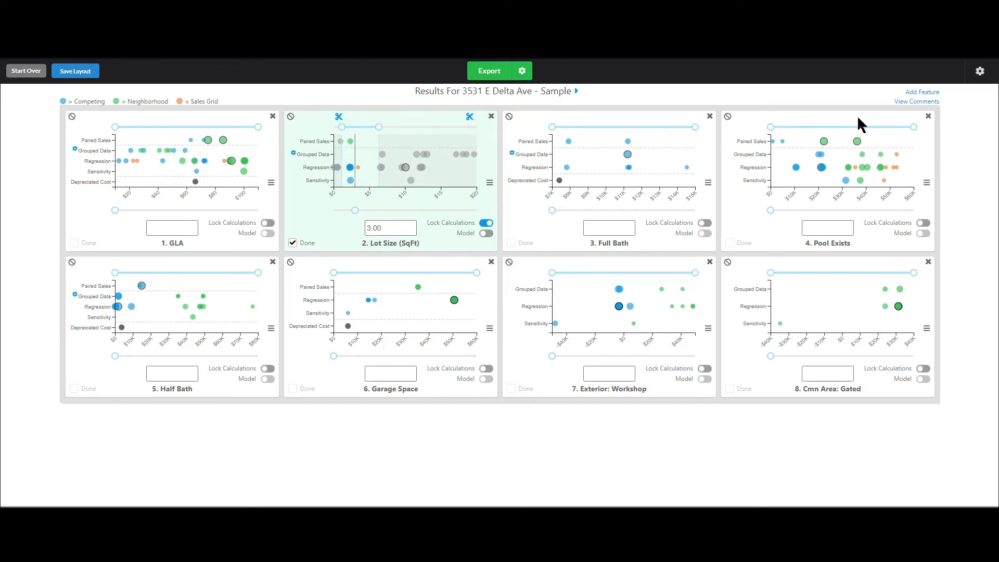
left_click(918, 102)
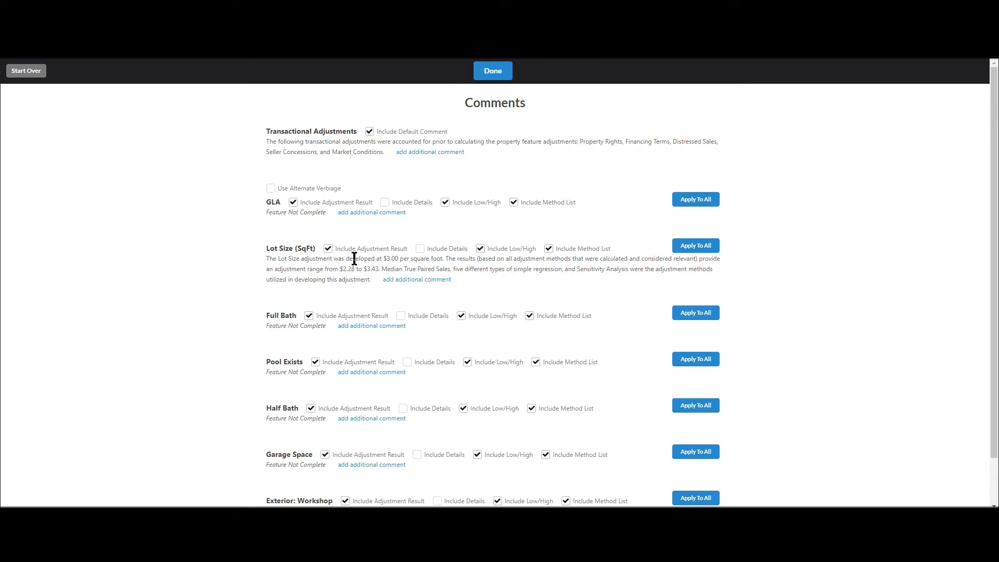
left_click_drag(382, 270, 681, 271)
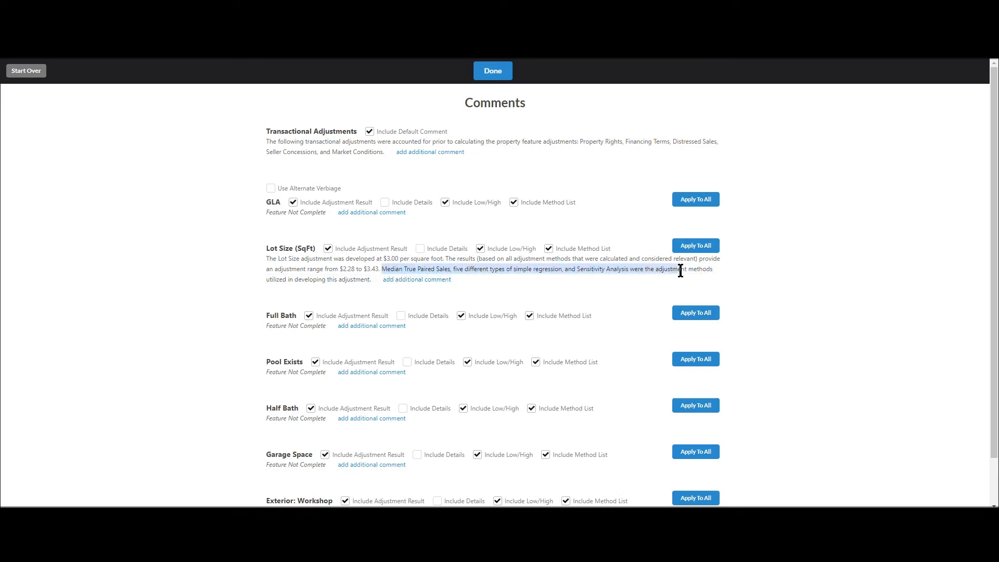
left_click(408, 267)
left_click_drag(640, 260, 686, 261)
left_click(578, 271)
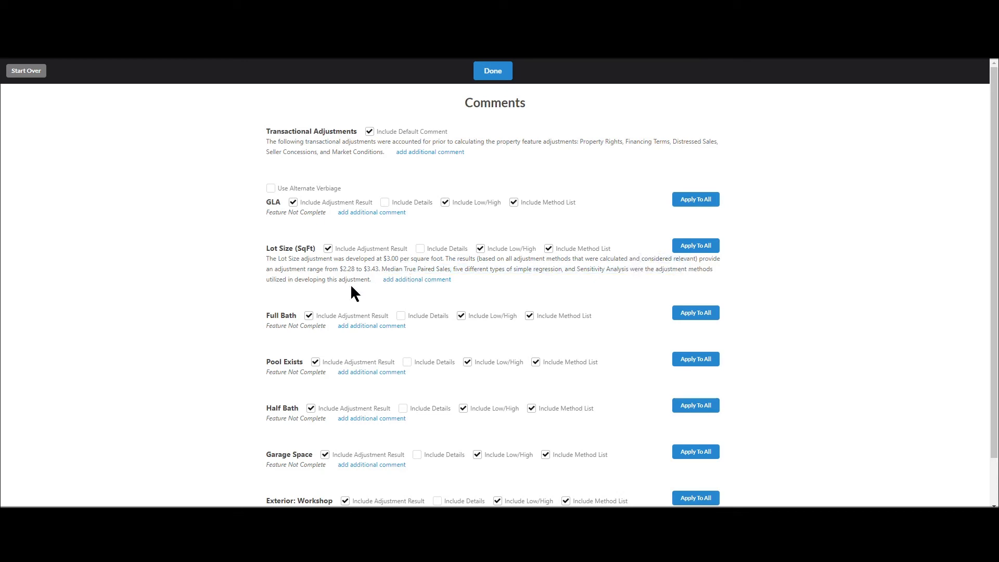
left_click(496, 74)
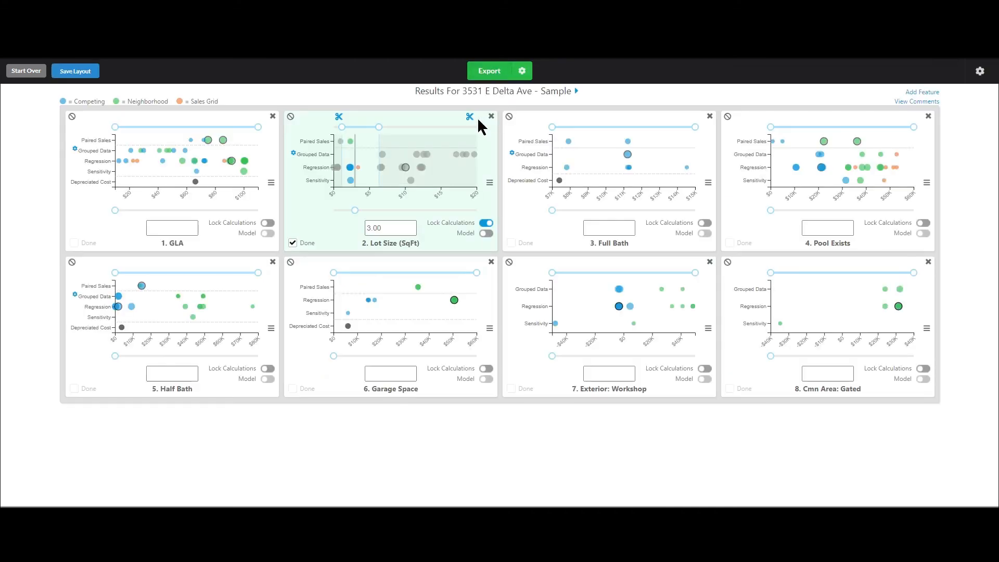
- Cut the Lot Size (SqFt) results above the upper limit and check the range given in its comment
left_click(469, 117)
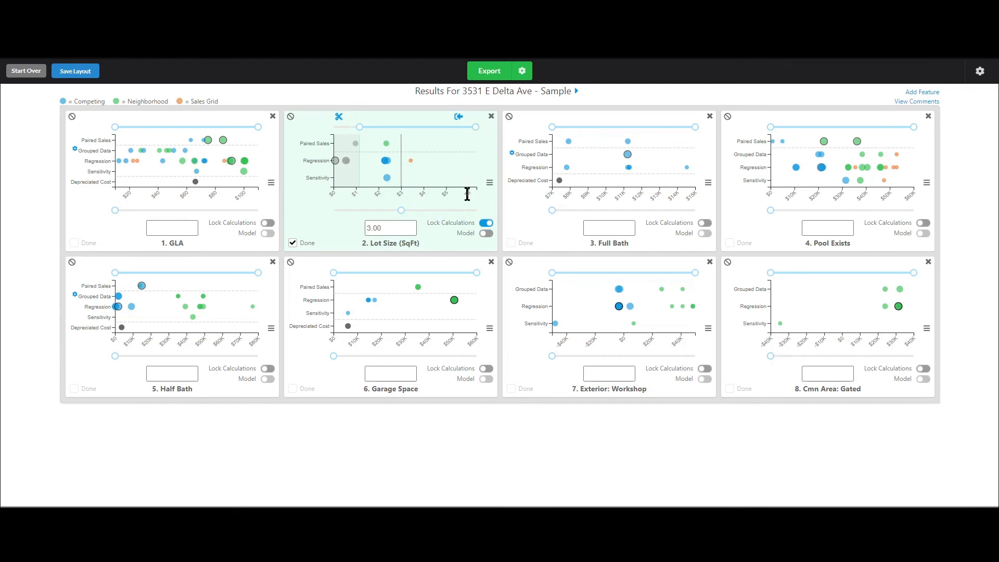
left_click(922, 103)
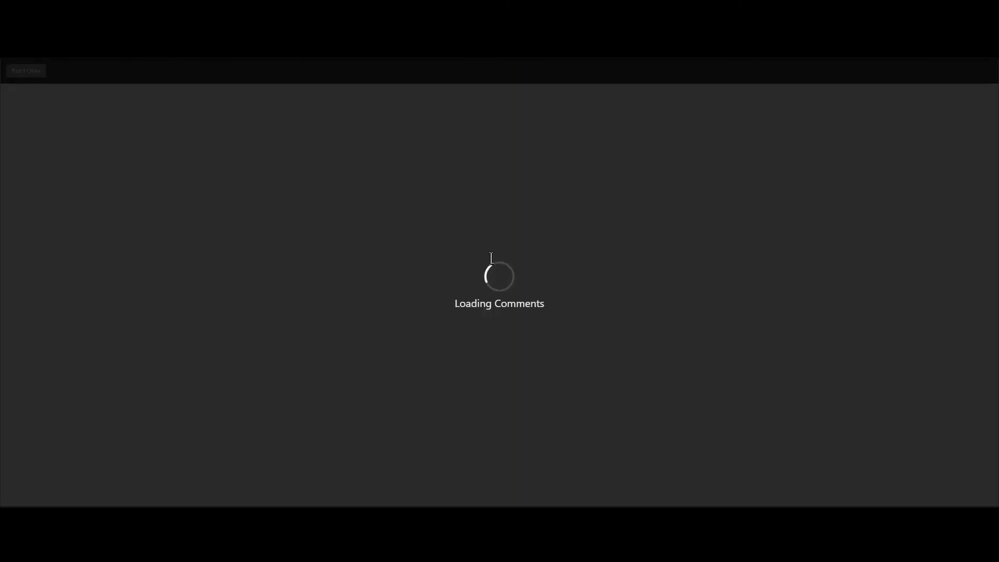
left_click_drag(332, 269, 376, 270)
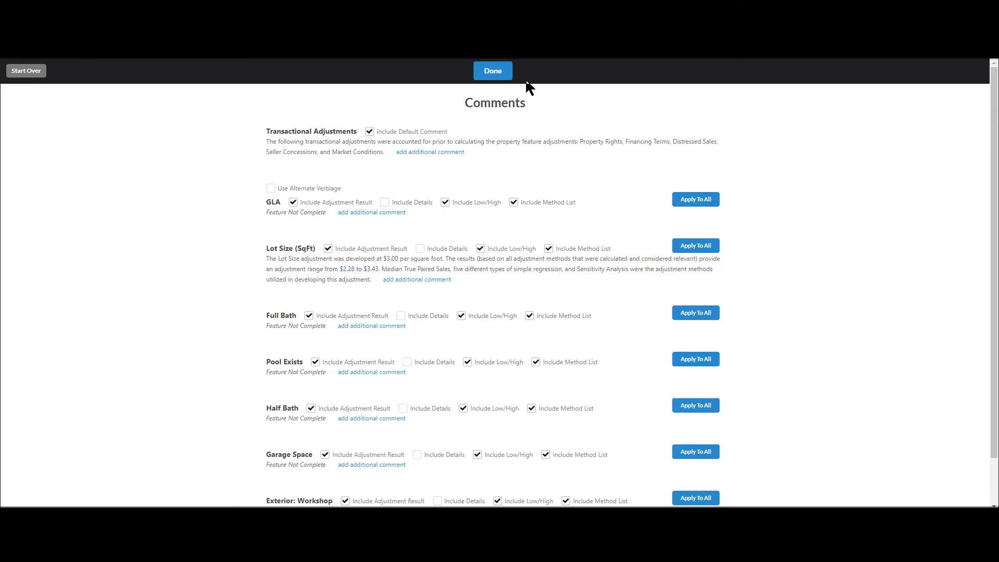
left_click(507, 78)
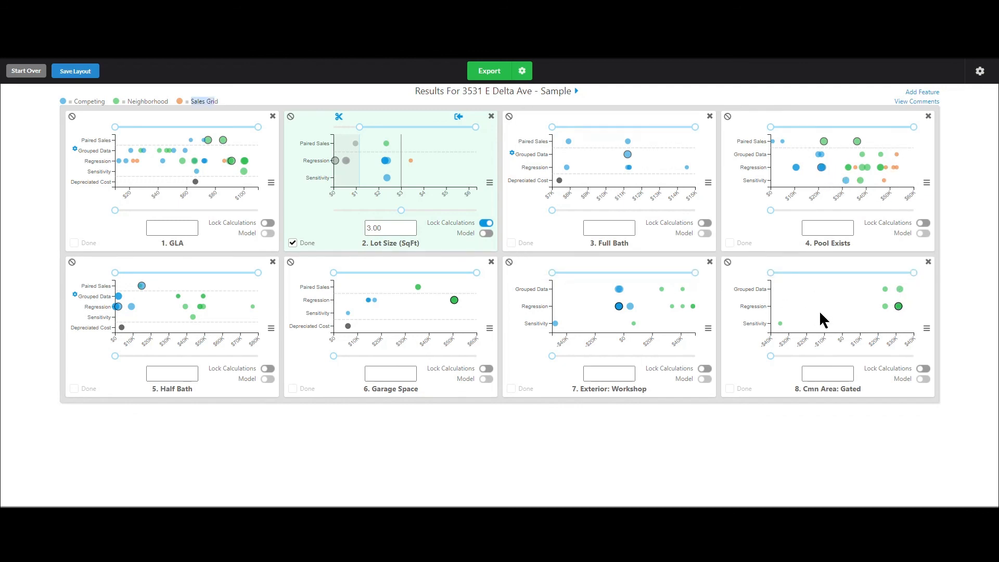
- Examine the excluded methods for Cmn Area: Gated and the reason given for each exclusion
left_click(728, 263)
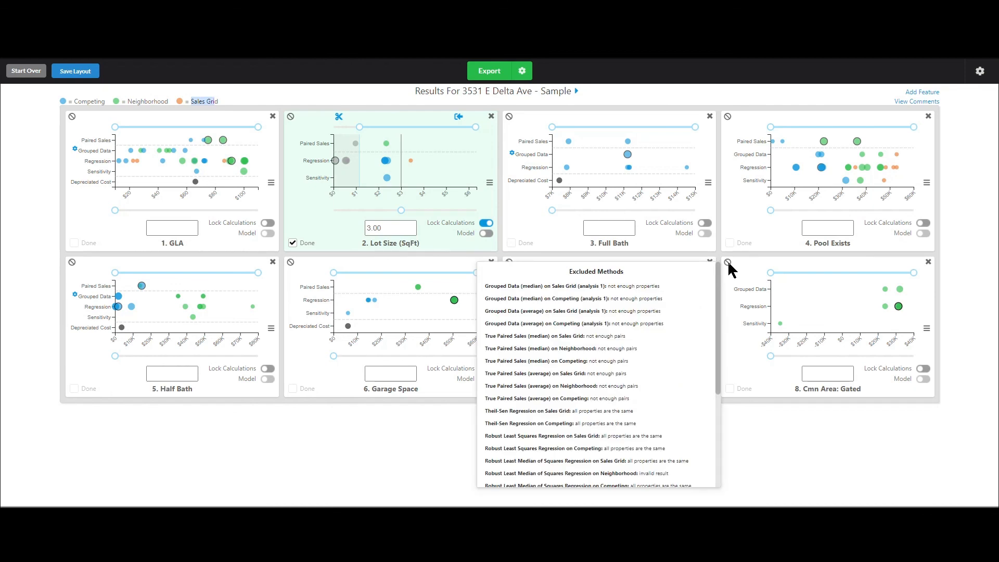
left_click_drag(718, 276, 709, 332)
scroll(710, 307, "down", 2)
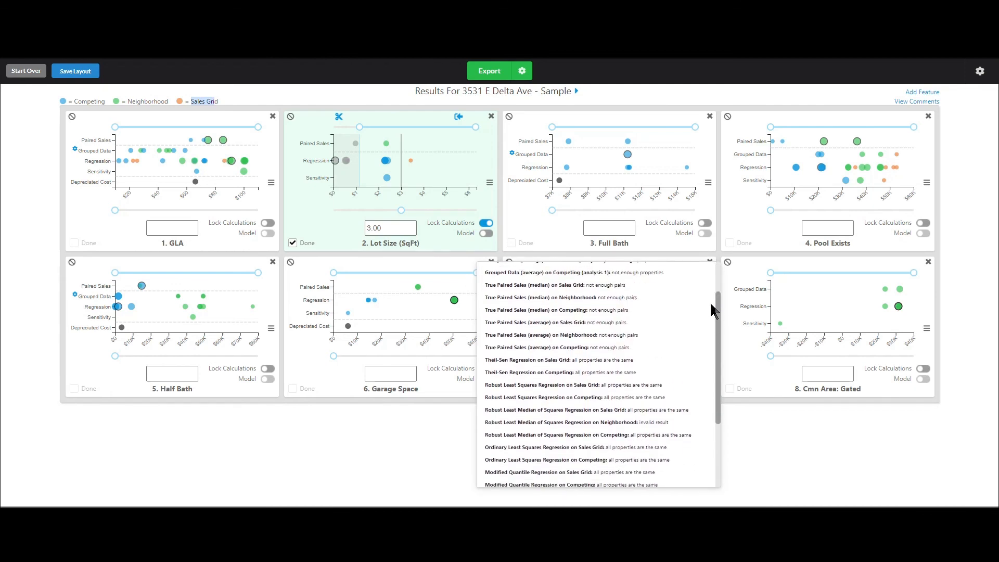
left_click_drag(509, 376, 653, 375)
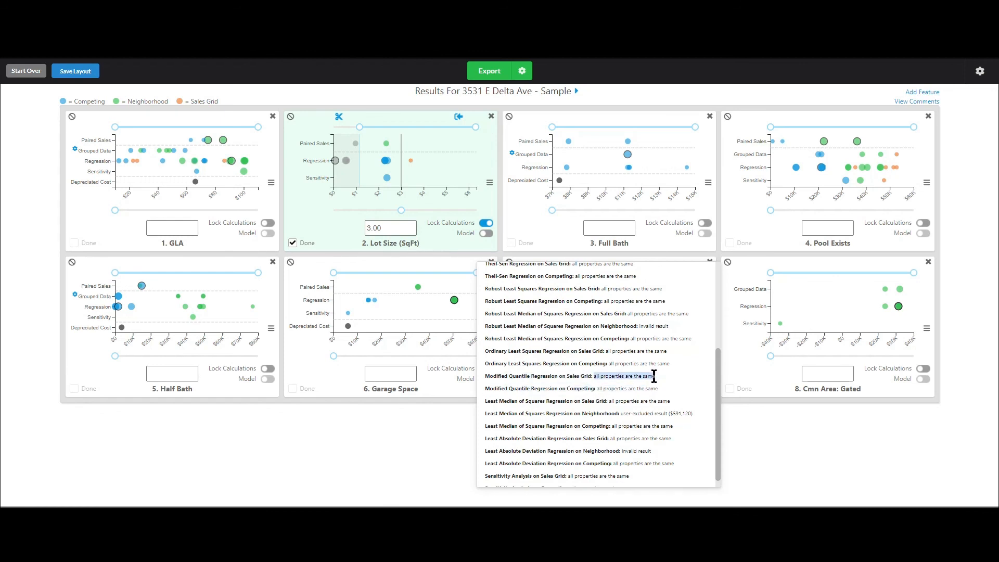
left_click_drag(654, 375, 655, 376)
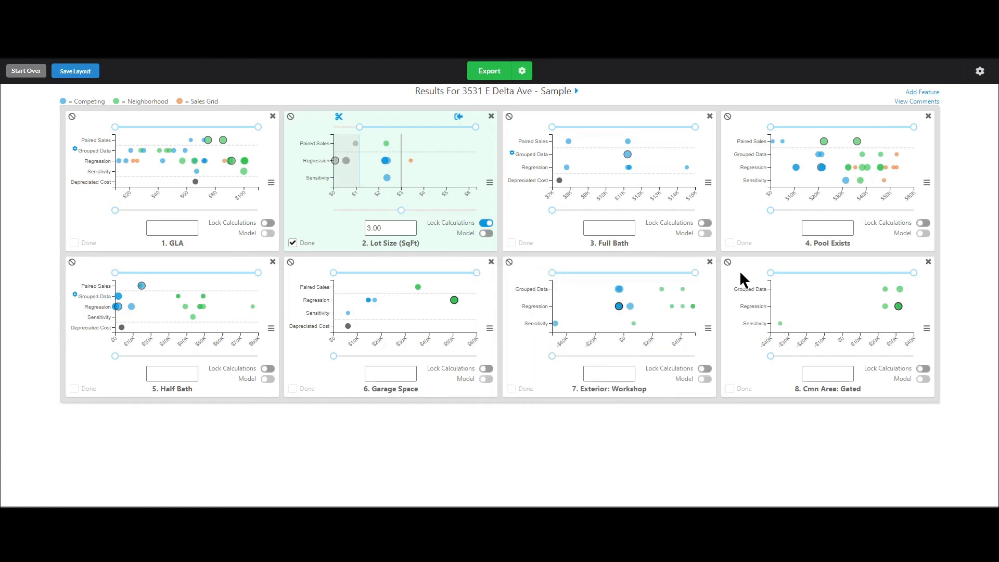
mouse_move(728, 262)
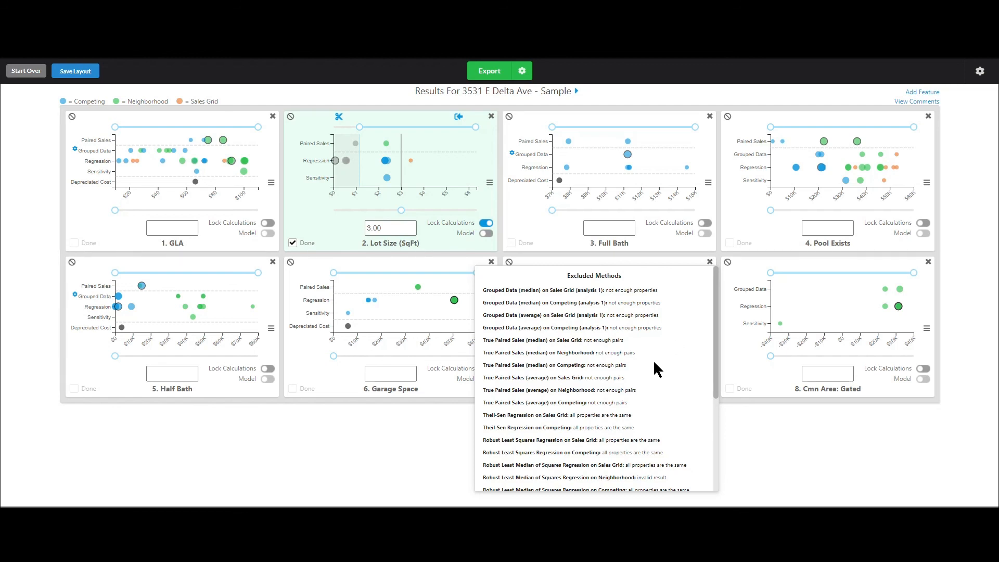
left_click_drag(606, 290, 643, 290)
left_click_drag(583, 341, 624, 340)
left_click(813, 308)
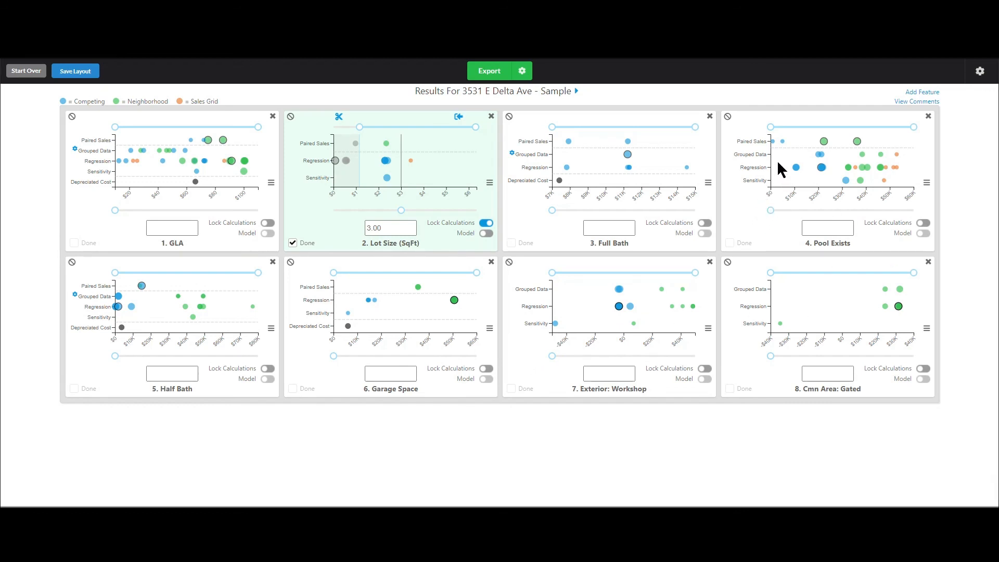
left_click(981, 73)
mouse_move(948, 143)
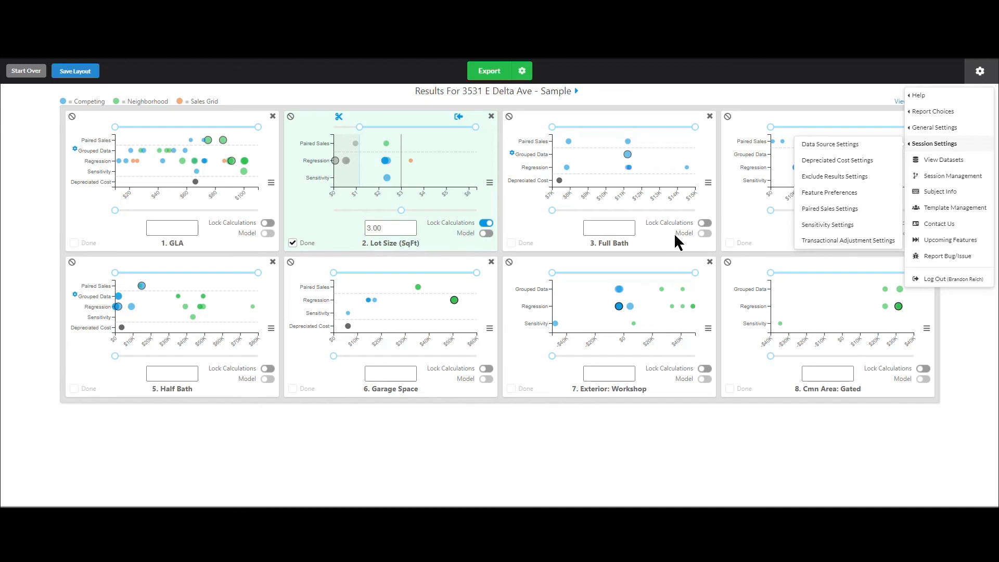
- Constrain the upper end of the Full Bath chart to about $13.5K
left_click_drag(695, 127, 668, 127)
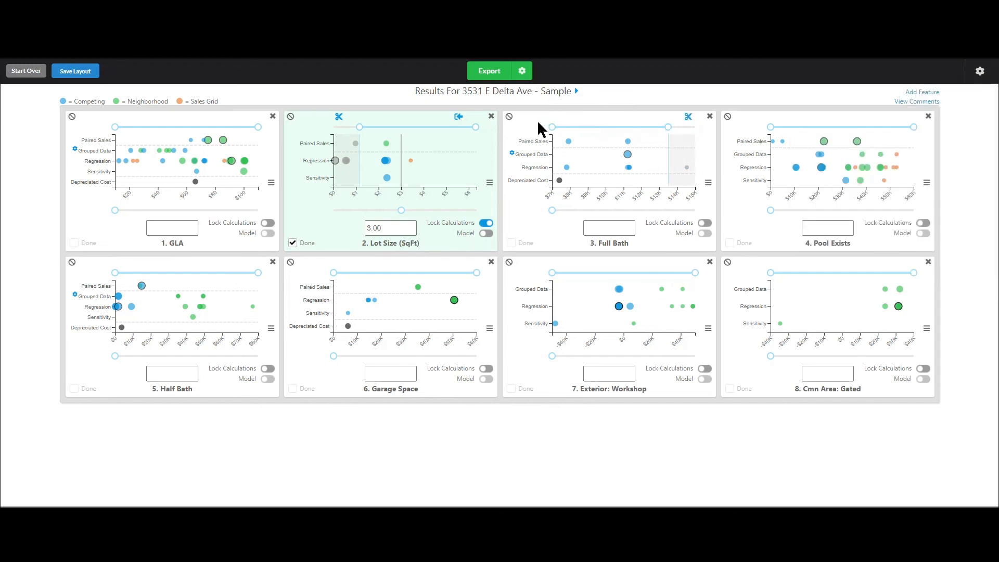